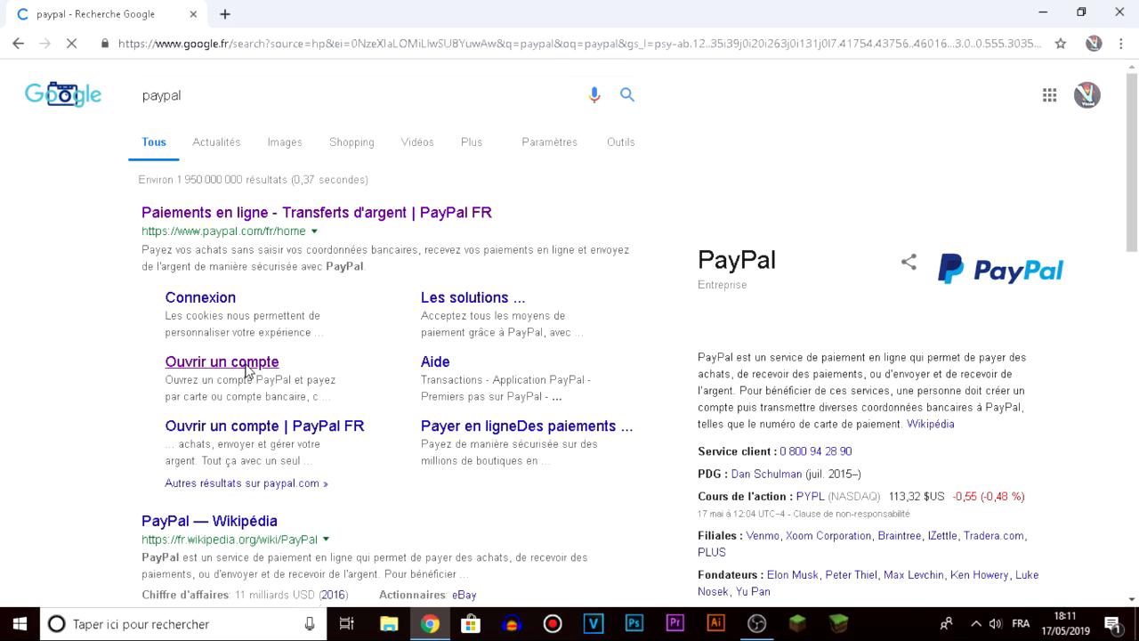
Open PayPal's 'Ouvrir un compte' page and continue with a Compte Particulier (personal account).
{"action": "left_click", "coordinate": [247, 371]}
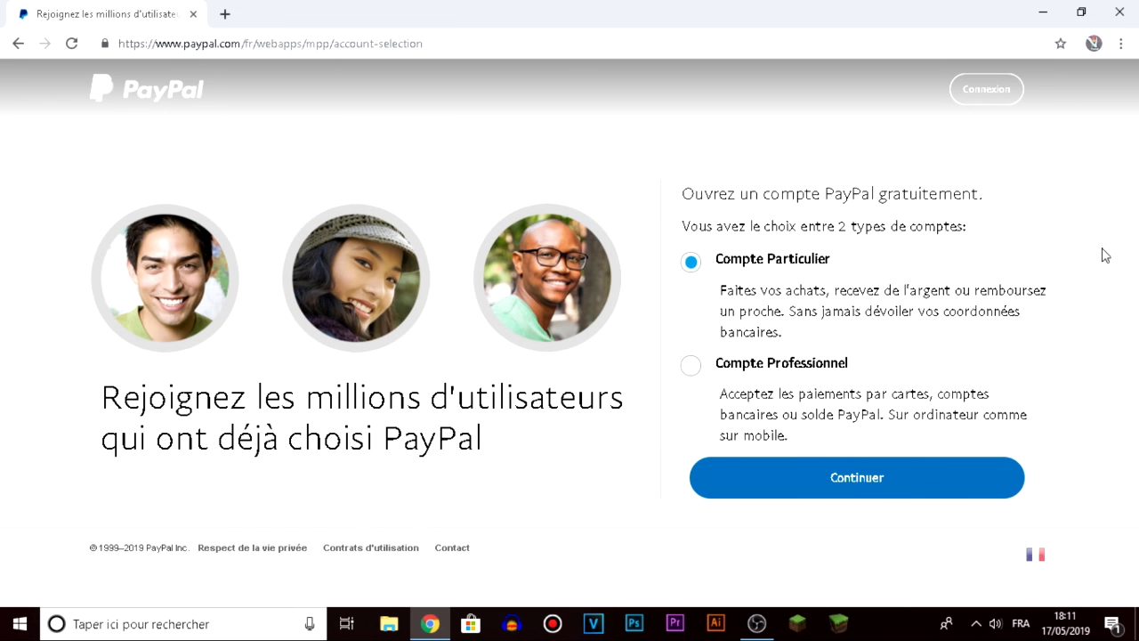
{"action": "left_click_drag", "start_coordinate": [731, 226], "coordinate": [808, 270]}
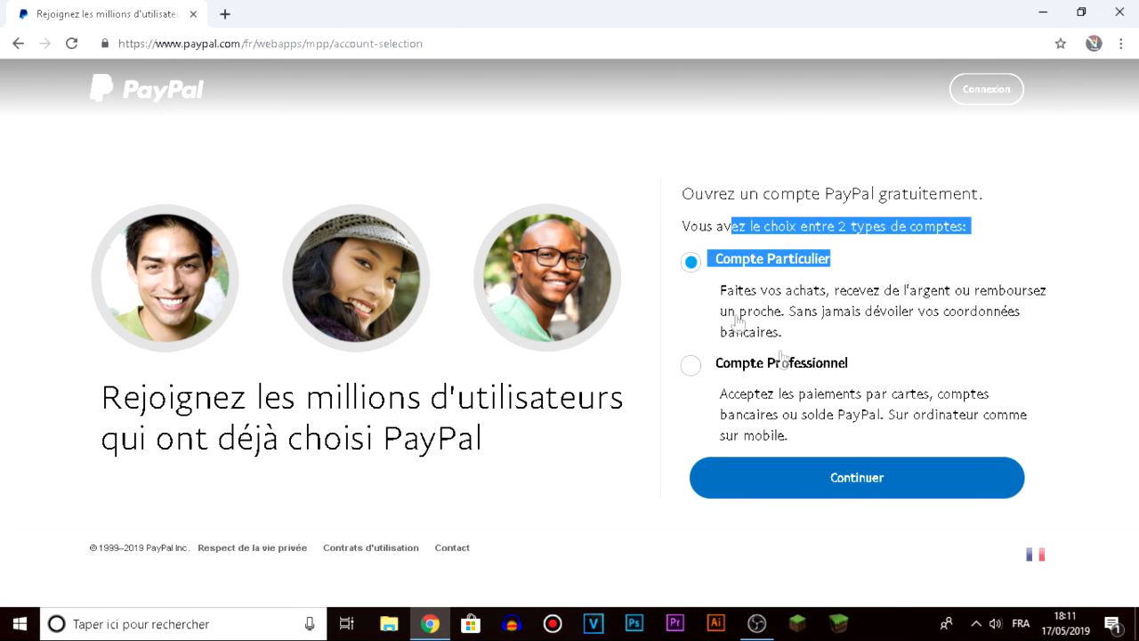
{"action": "left_click", "coordinate": [861, 445]}
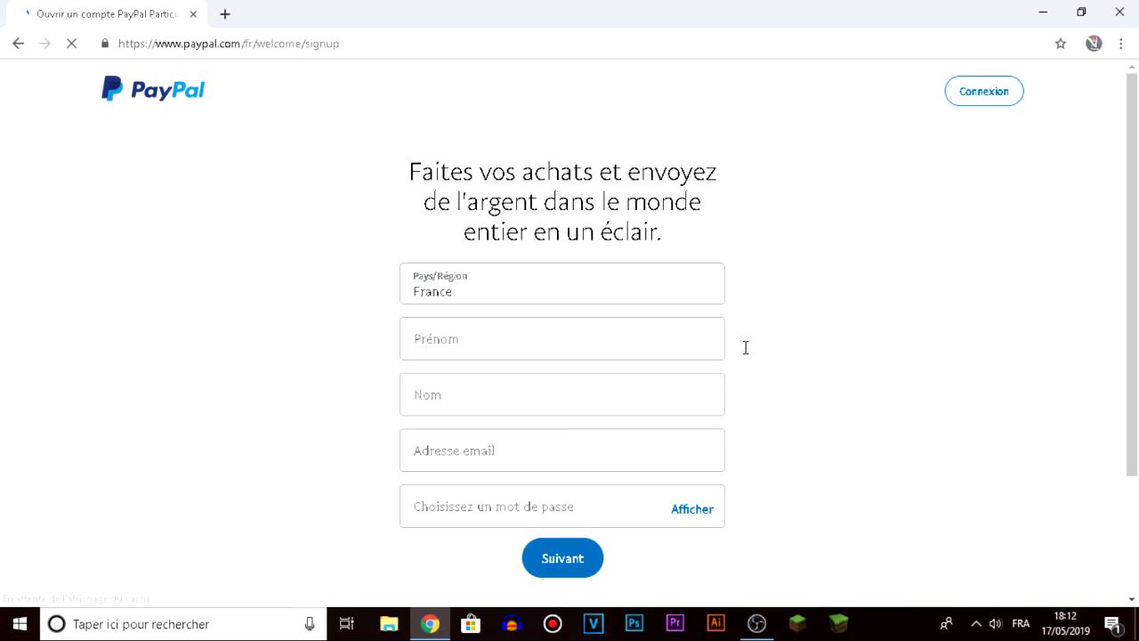
Enter the first name and last name in Prénom and Nom, correcting the mistyped letters.
{"action": "scroll", "coordinate": [746, 347], "scroll_direction": "down", "scroll_amount": 1}
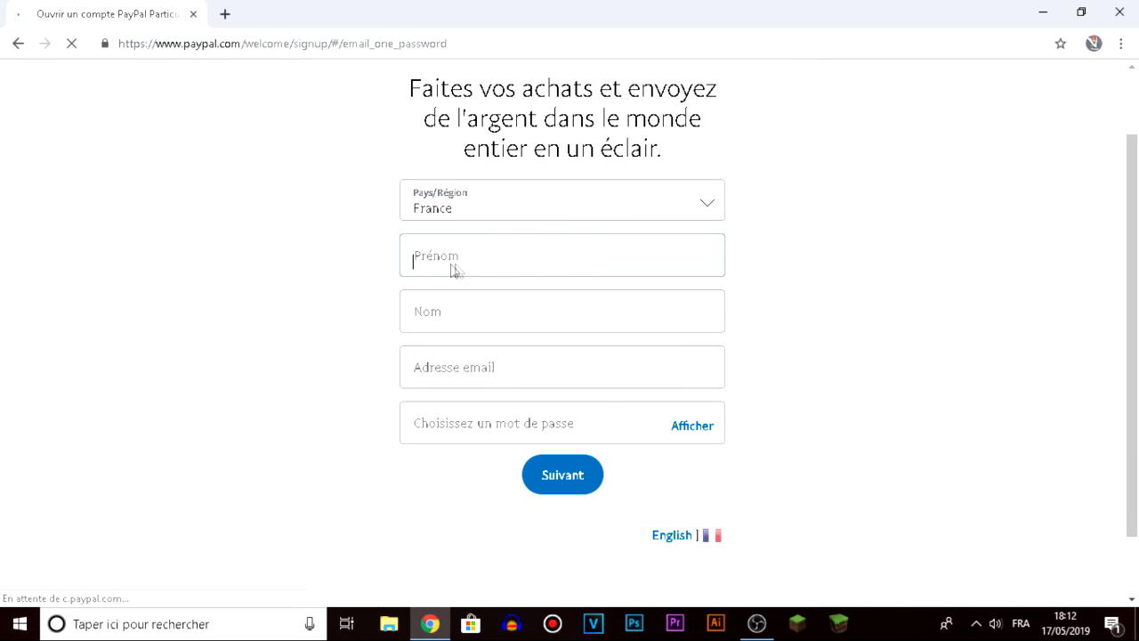
{"action": "left_click", "coordinate": [447, 266]}
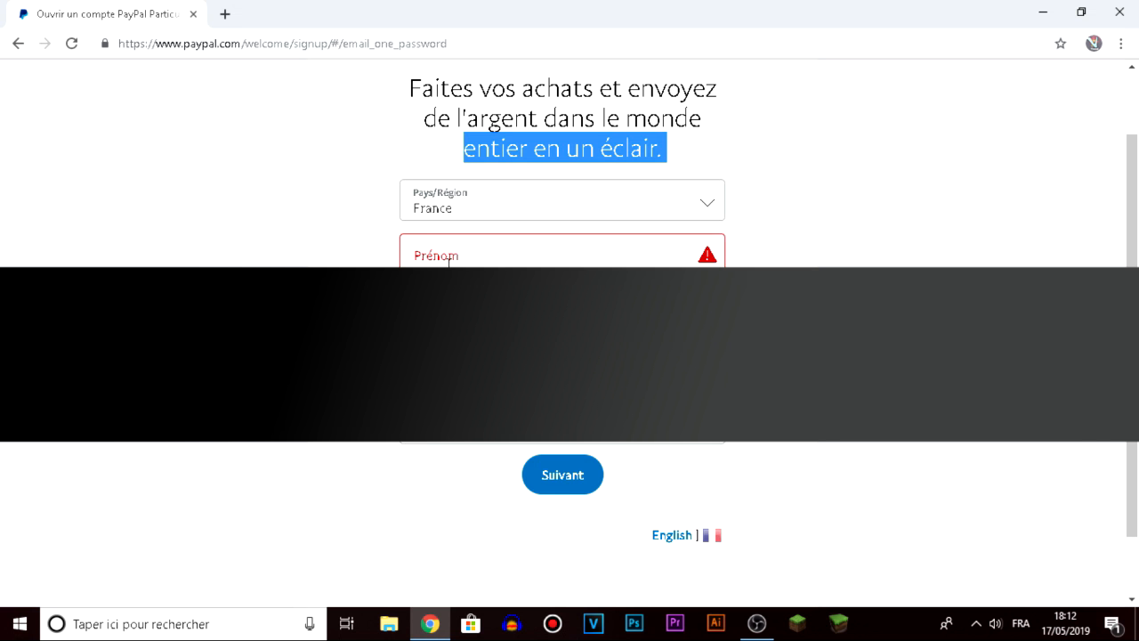
{"action": "left_click", "coordinate": [449, 262]}
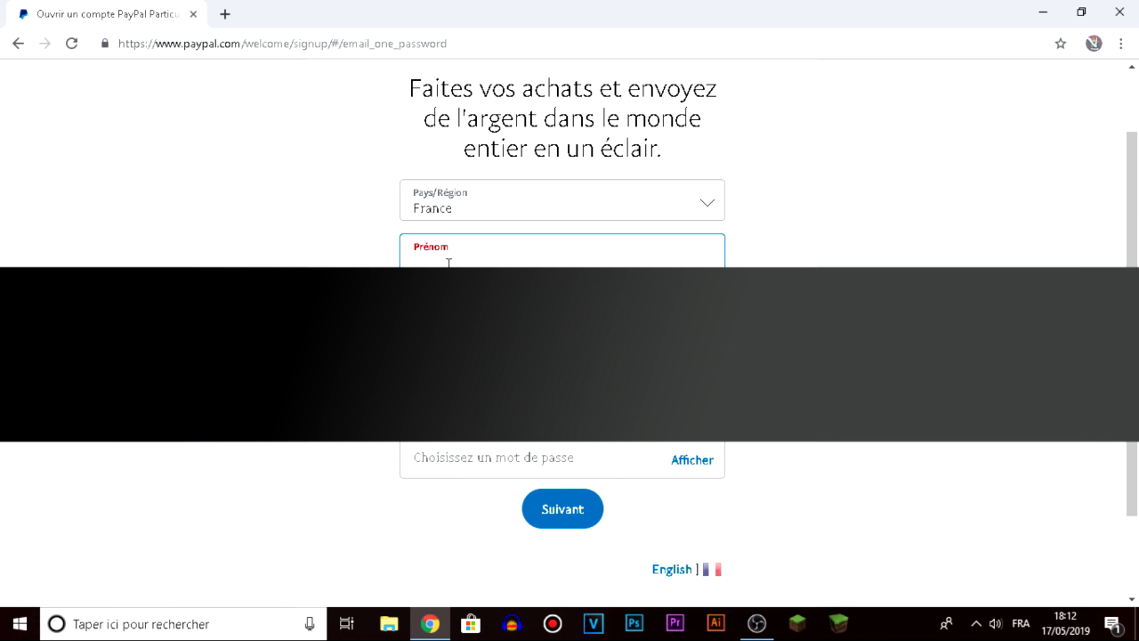
{"action": "type", "text": "A"}
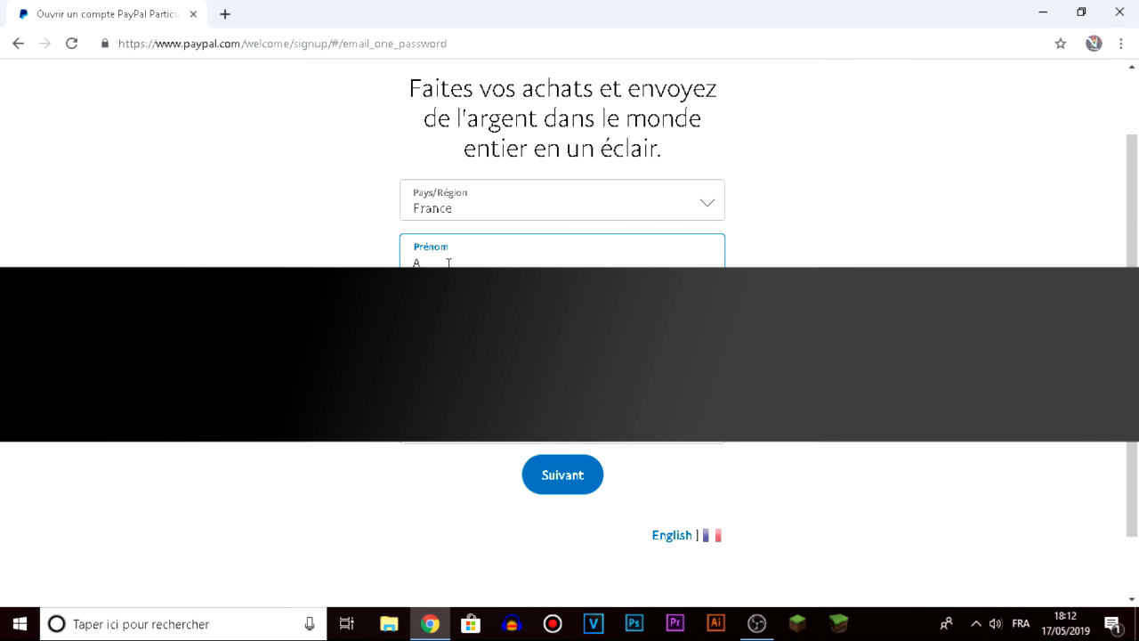
{"action": "type", "text": "gik"}
{"action": "type", "text": "l"}
{"action": "key", "text": "BackSpace"}
{"action": "key", "text": "BackSpace"}
{"action": "type", "text": "l"}
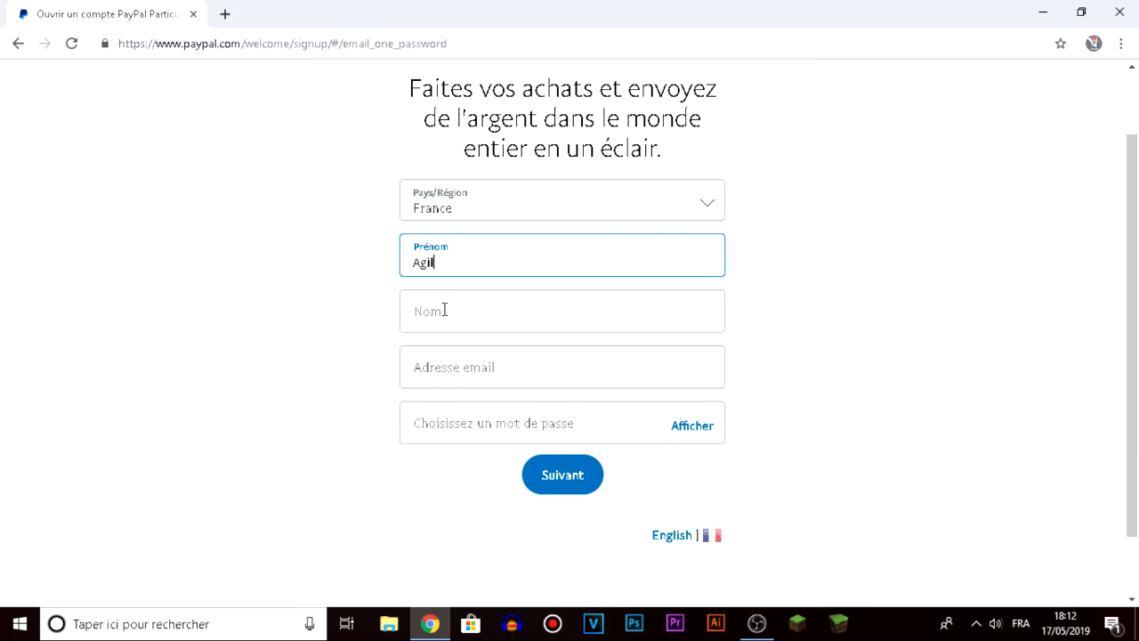
{"action": "left_click", "coordinate": [444, 310]}
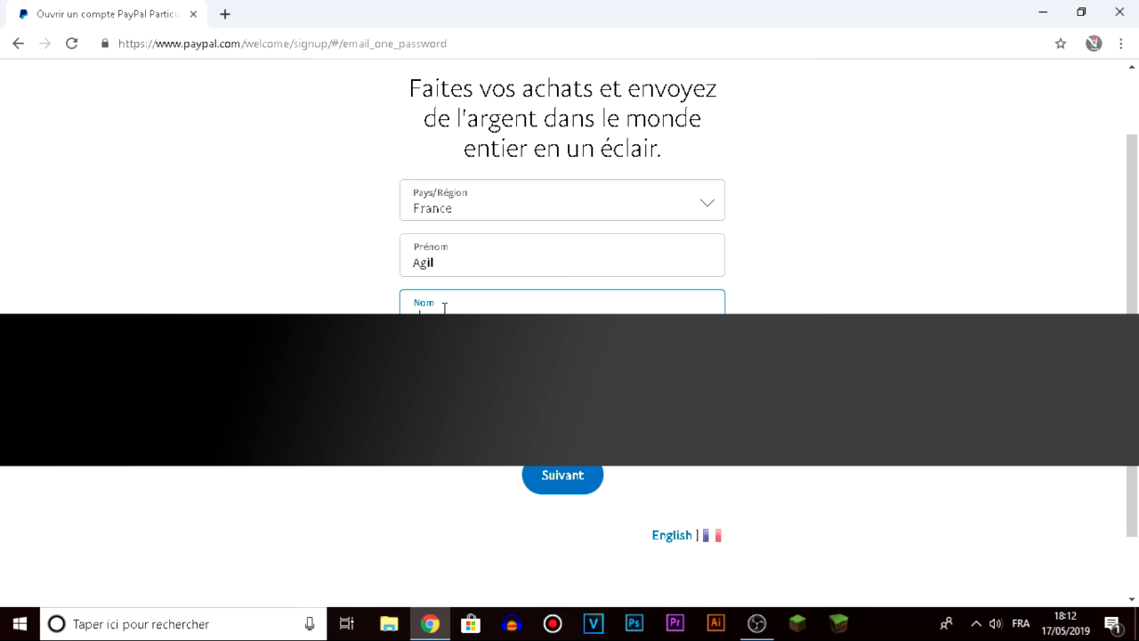
{"action": "type", "text": "Ligz"}
{"action": "key", "text": "BackSpace"}
{"action": "type", "text": "a"}
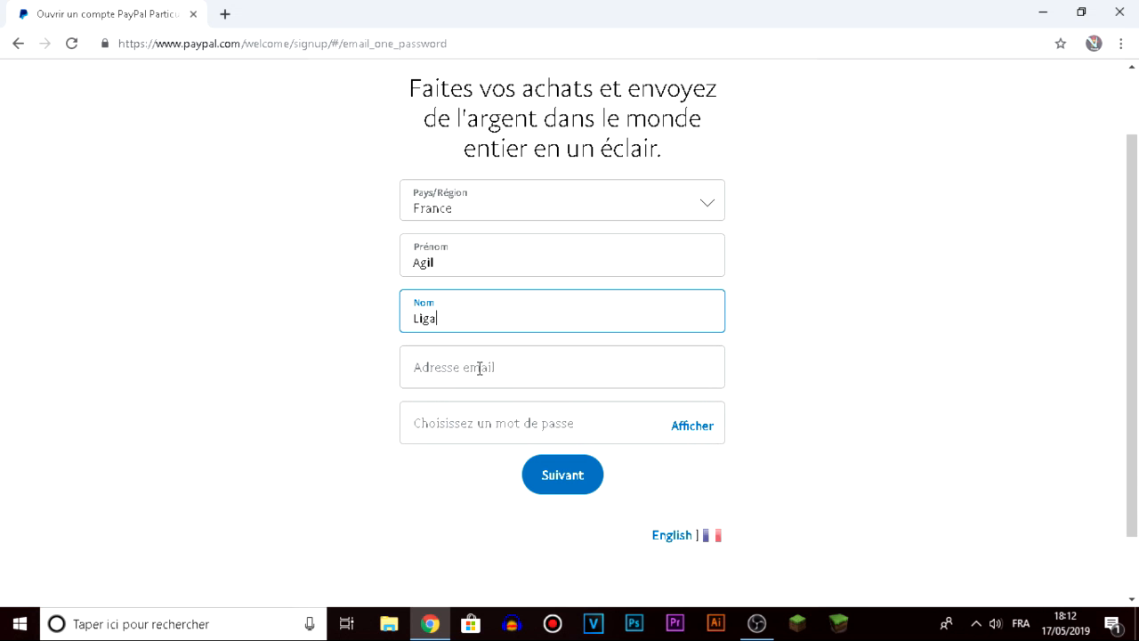
Enter the account e-mail address in the Adresse email field.
{"action": "left_click", "coordinate": [478, 368]}
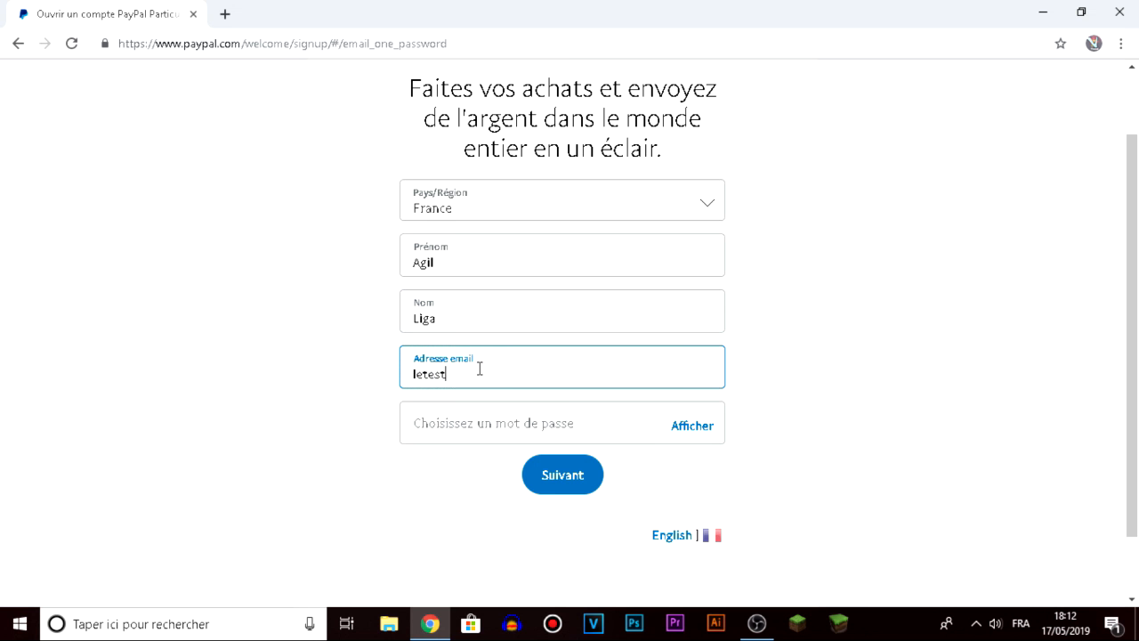
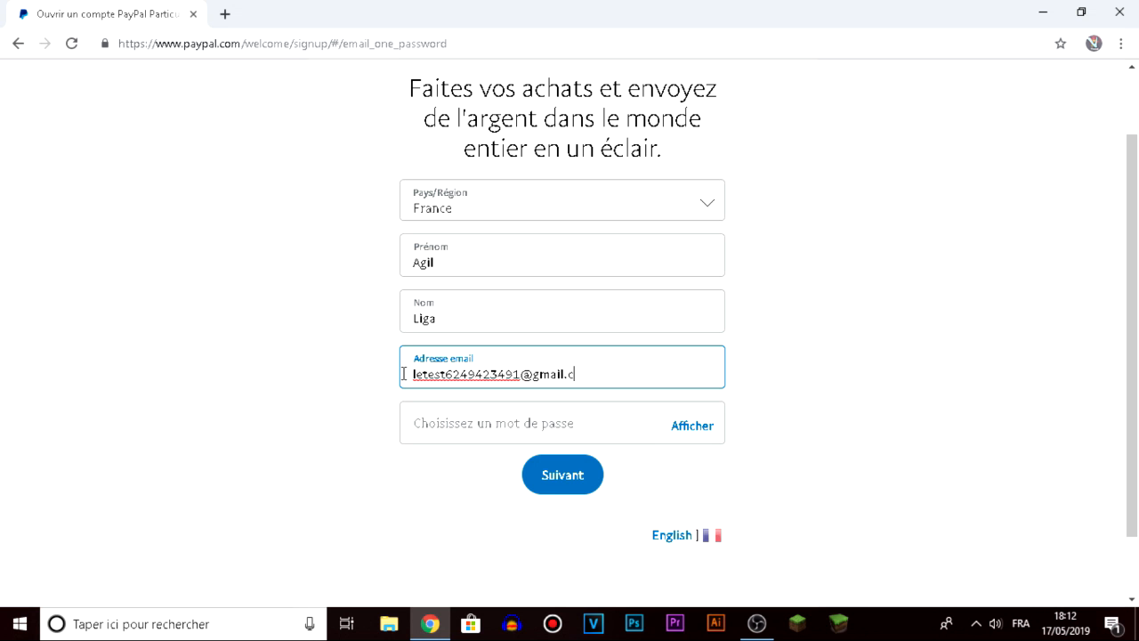
{"action": "key", "text": "ctrl+a"}
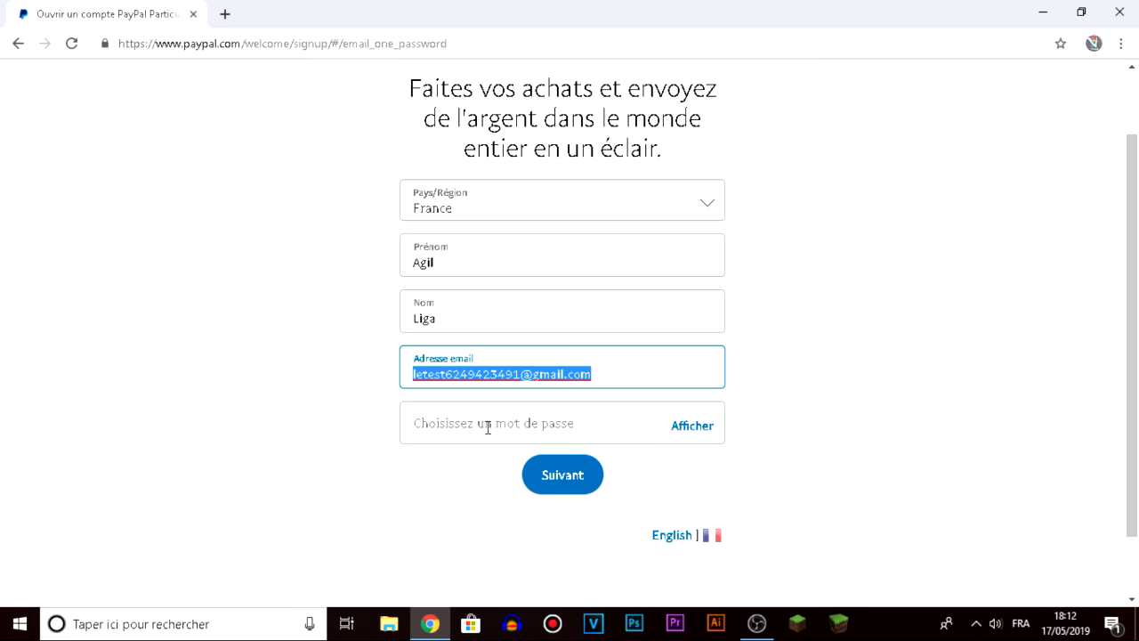
Enter a password and submit the first signup step, which rejects it.
{"action": "left_click", "coordinate": [532, 429]}
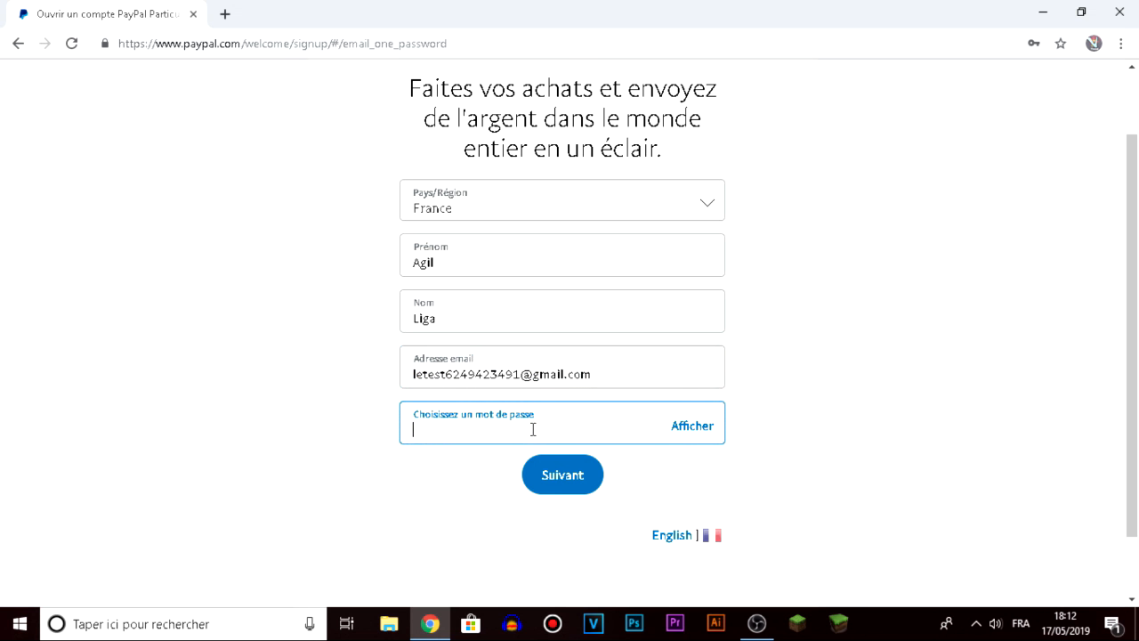
{"action": "type", "text": "•••"}
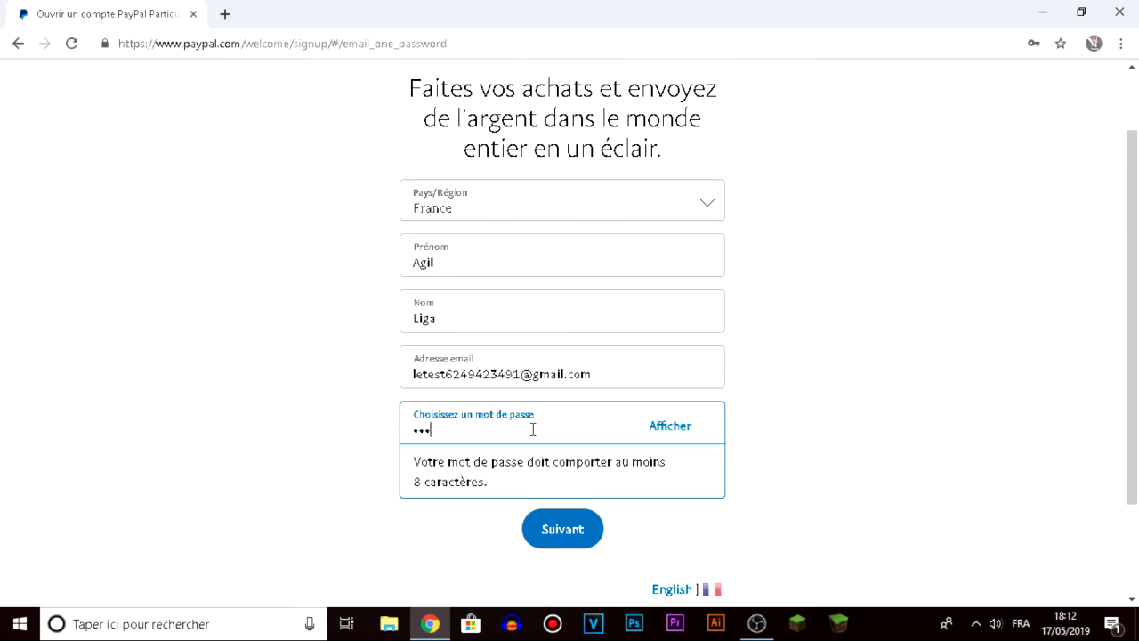
{"action": "type", "text": "••••••••"}
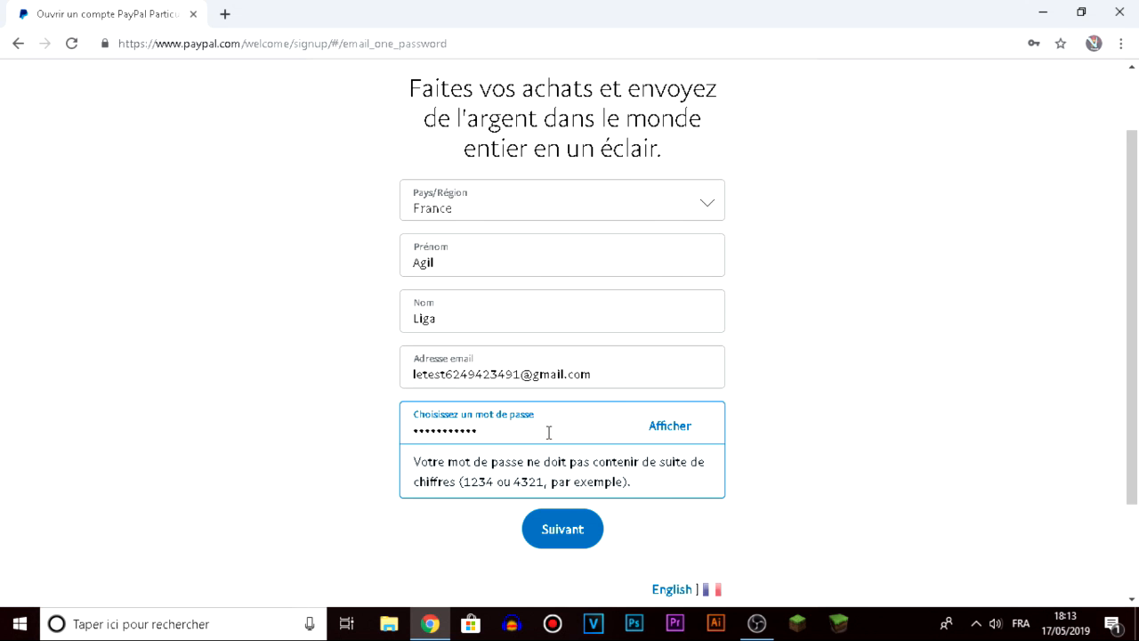
{"action": "type", "text": "•"}
{"action": "left_click", "coordinate": [567, 540]}
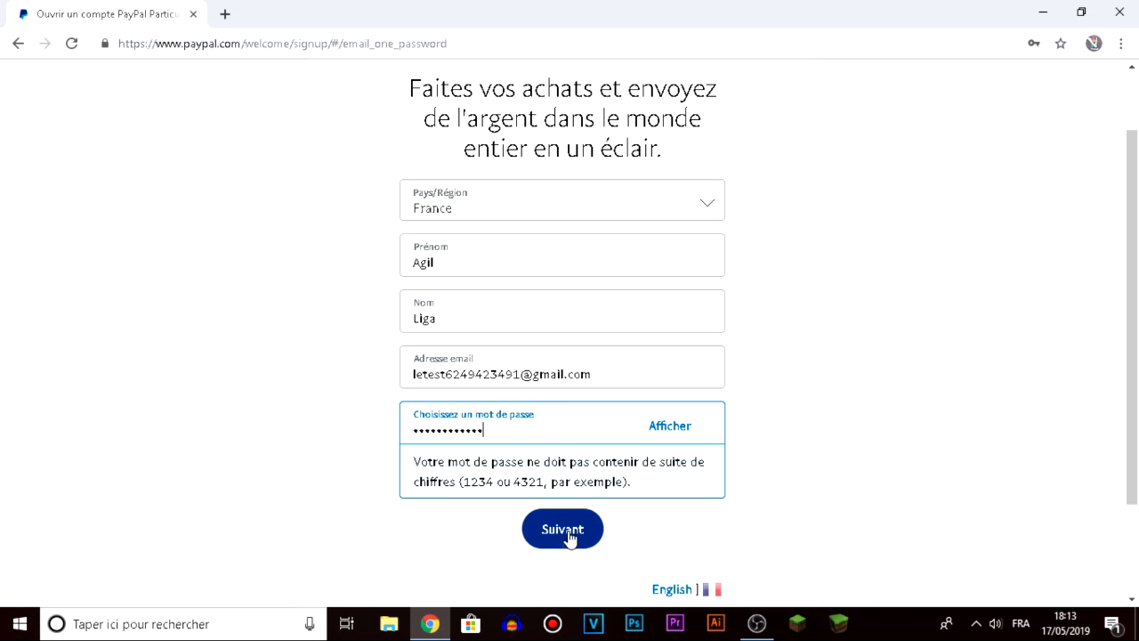
Replace the rejected password with a new one and submit the first signup step.
{"action": "left_click", "coordinate": [548, 582]}
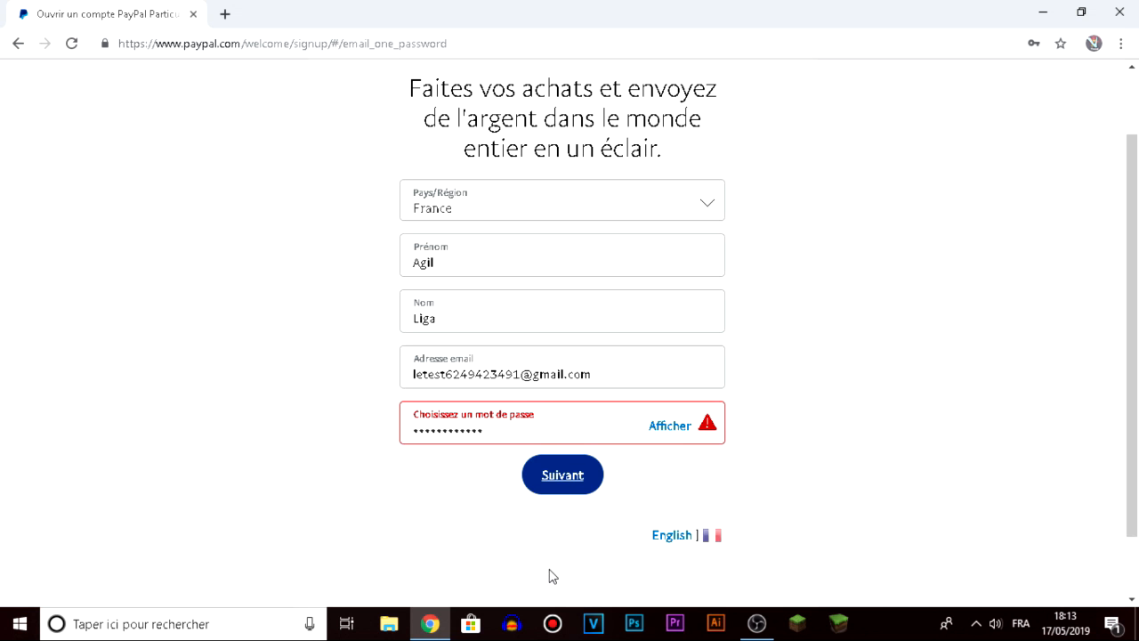
{"action": "left_click", "coordinate": [549, 468]}
{"action": "key", "text": "shift+Tab"}
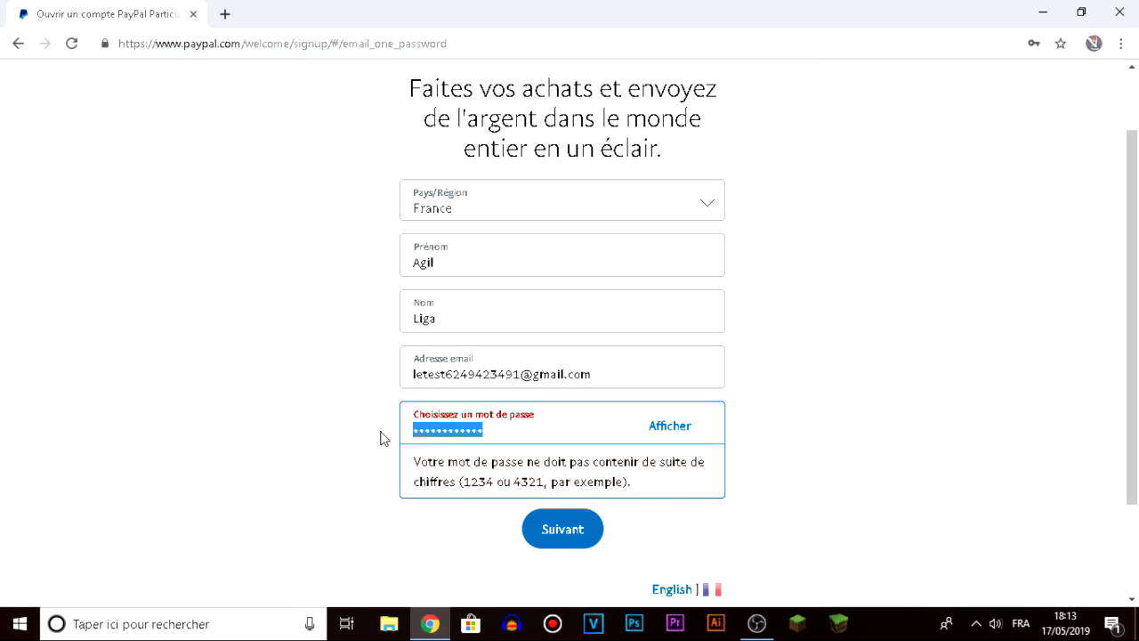
{"action": "type", "text": "a"}
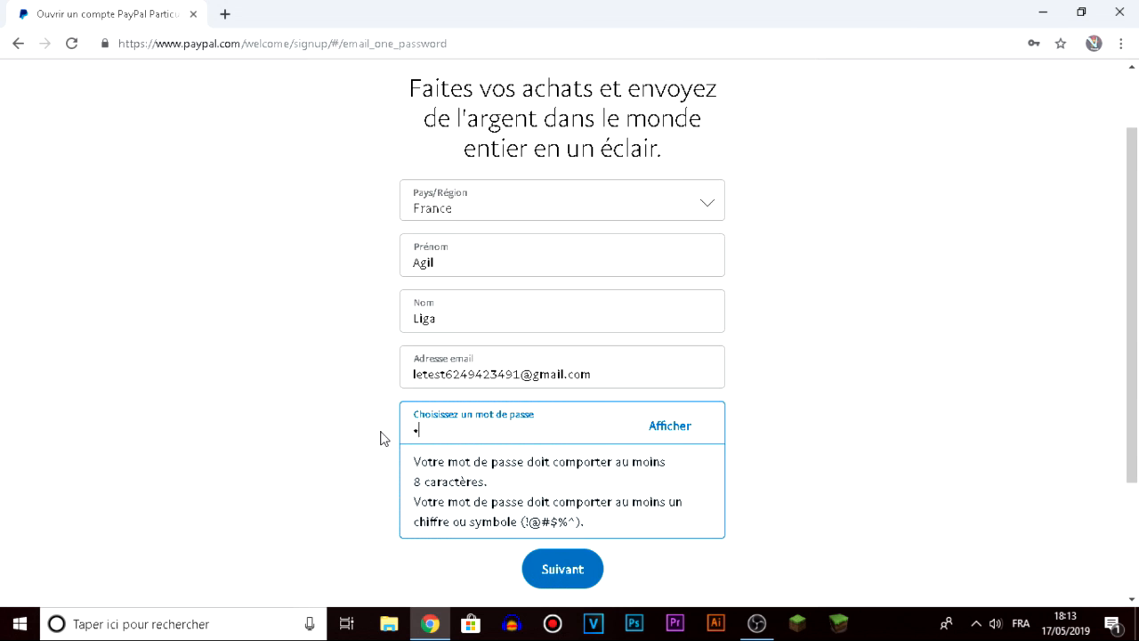
{"action": "type", "text": "bcd"}
{"action": "key", "text": "BackSpace"}
{"action": "key", "text": "BackSpace"}
{"action": "key", "text": "BackSpace"}
{"action": "type", "text": "abcde12345"}
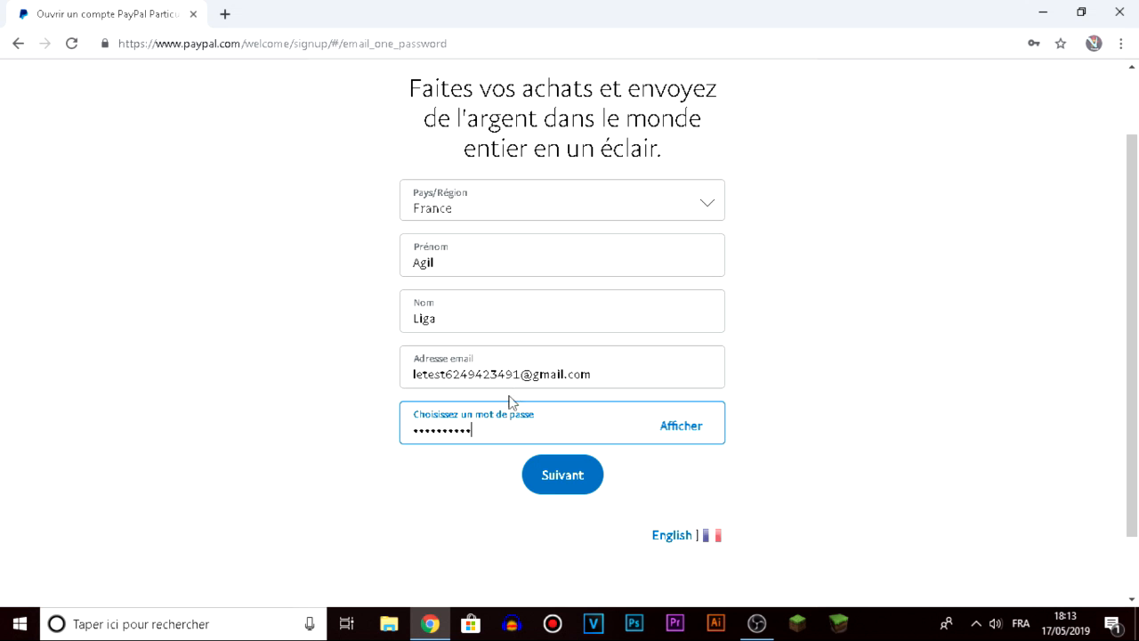
{"action": "left_click", "coordinate": [576, 479]}
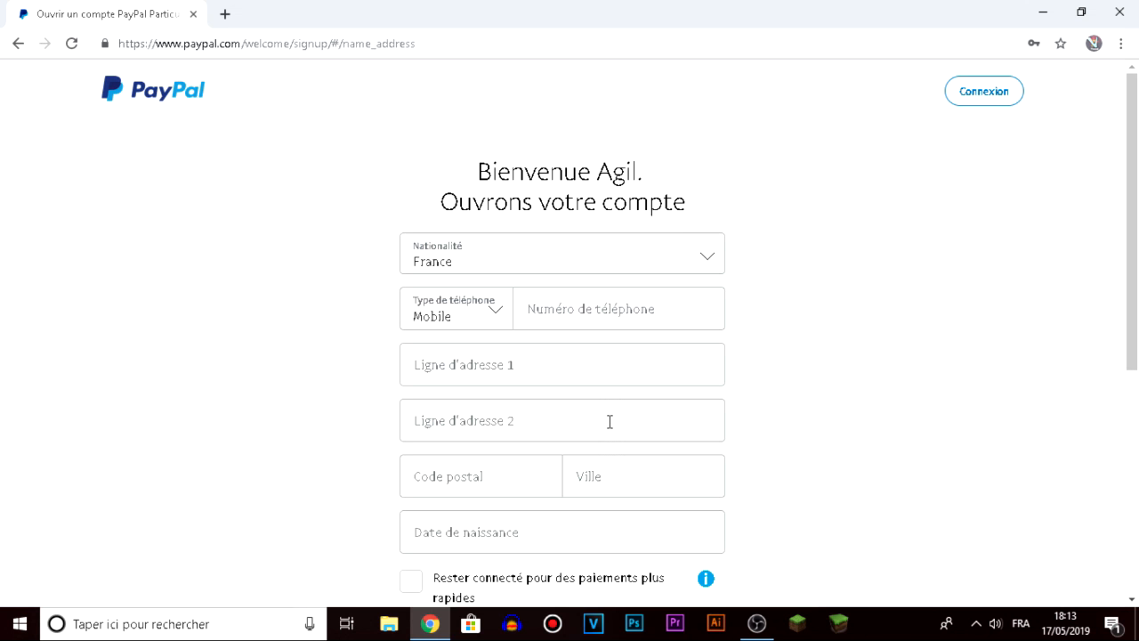
Fill in the mobile phone number and the first address line.
{"action": "scroll", "coordinate": [601, 426], "scroll_direction": "down", "scroll_amount": 1}
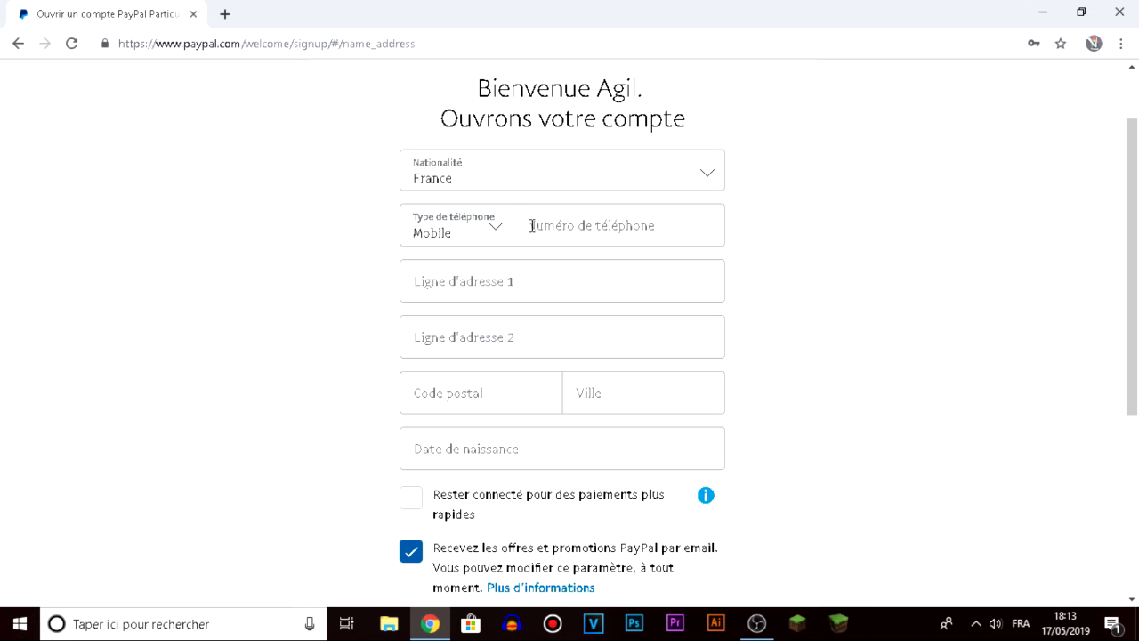
{"action": "left_click", "coordinate": [594, 235]}
{"action": "type", "text": "0777777777"}
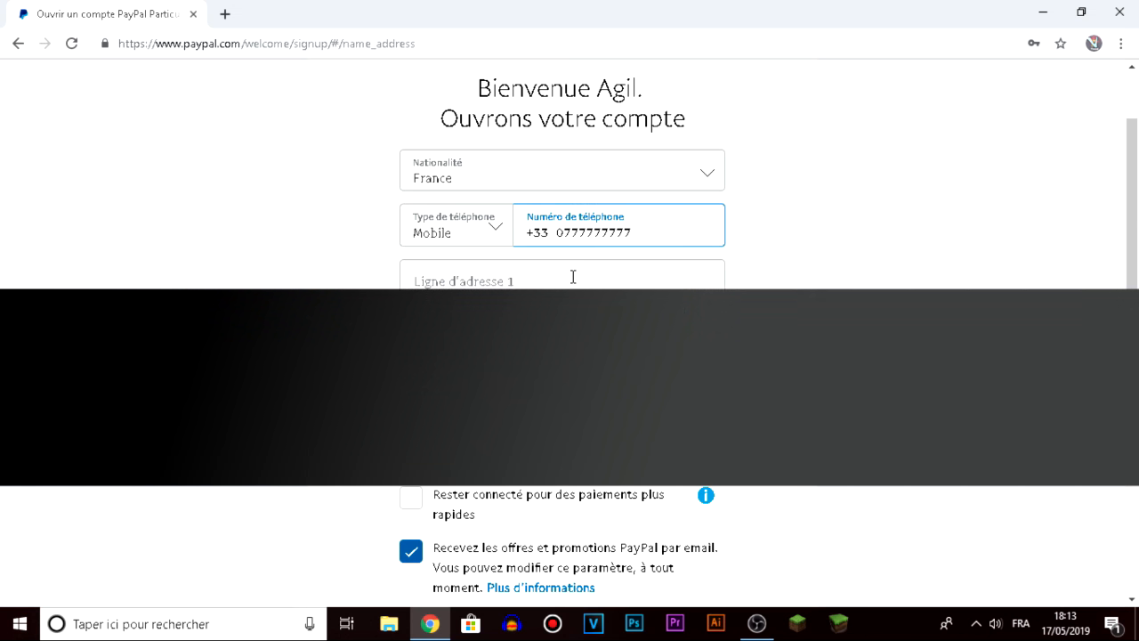
{"action": "left_click", "coordinate": [573, 277]}
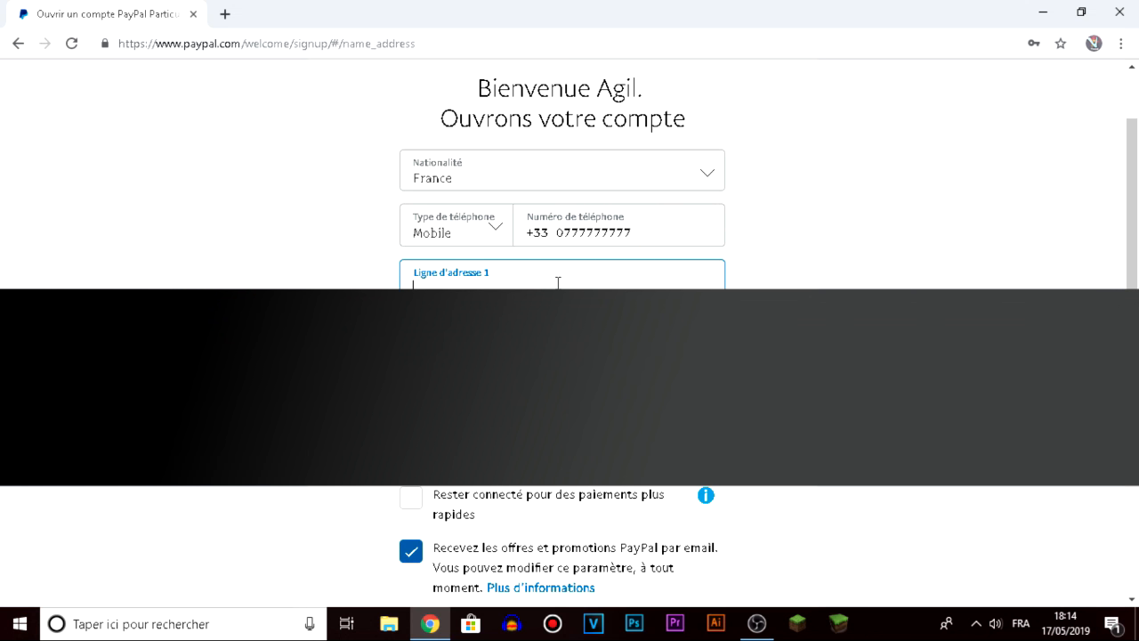
{"action": "type", "text": "berudyfgs551"}
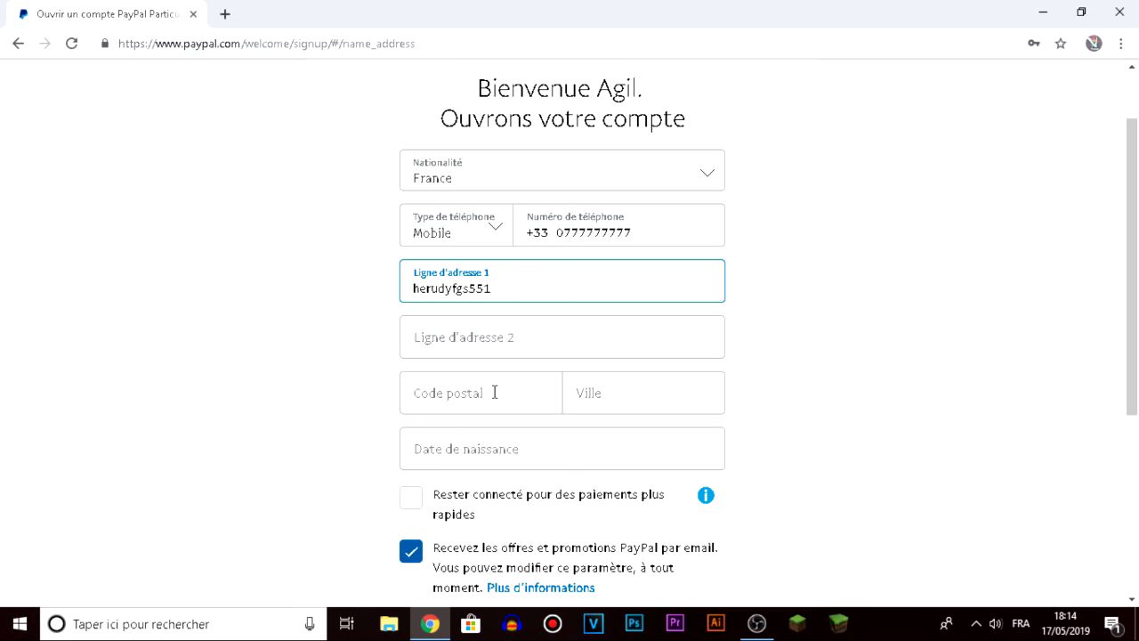
Fill in the postal code and city fields.
{"action": "left_click", "coordinate": [495, 393]}
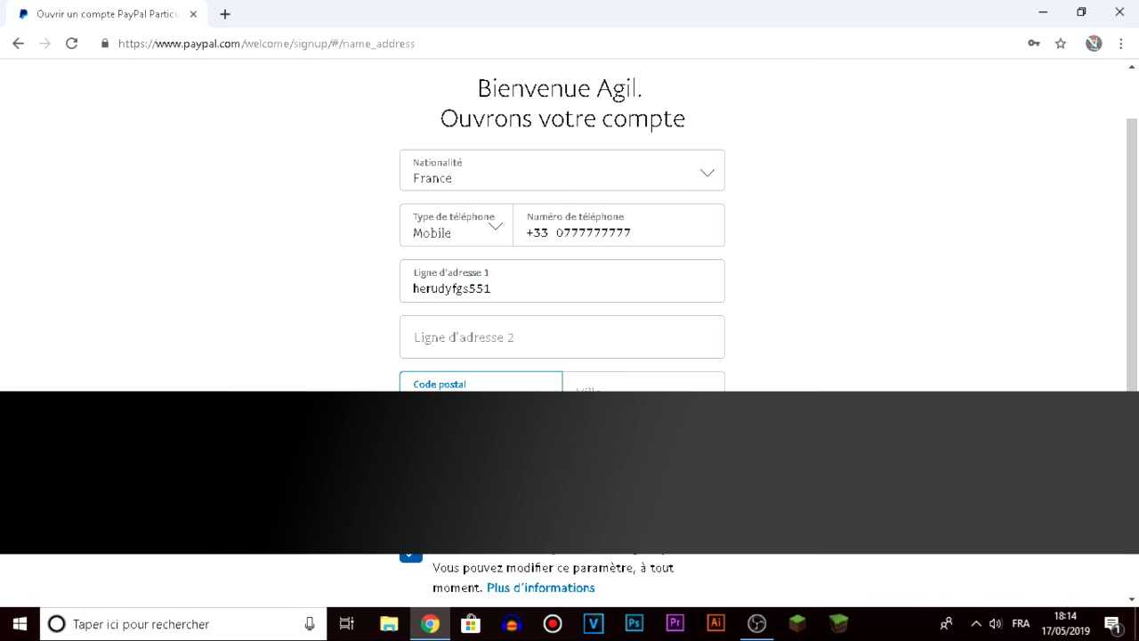
{"action": "type", "text": "66"}
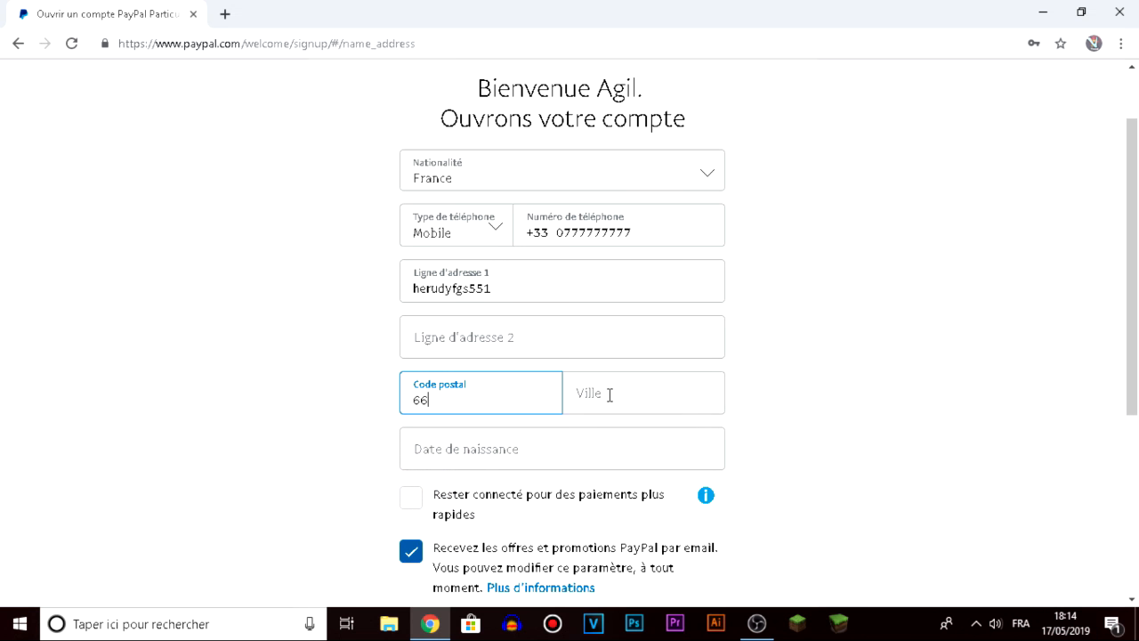
{"action": "type", "text": "666"}
{"action": "left_click", "coordinate": [601, 393]}
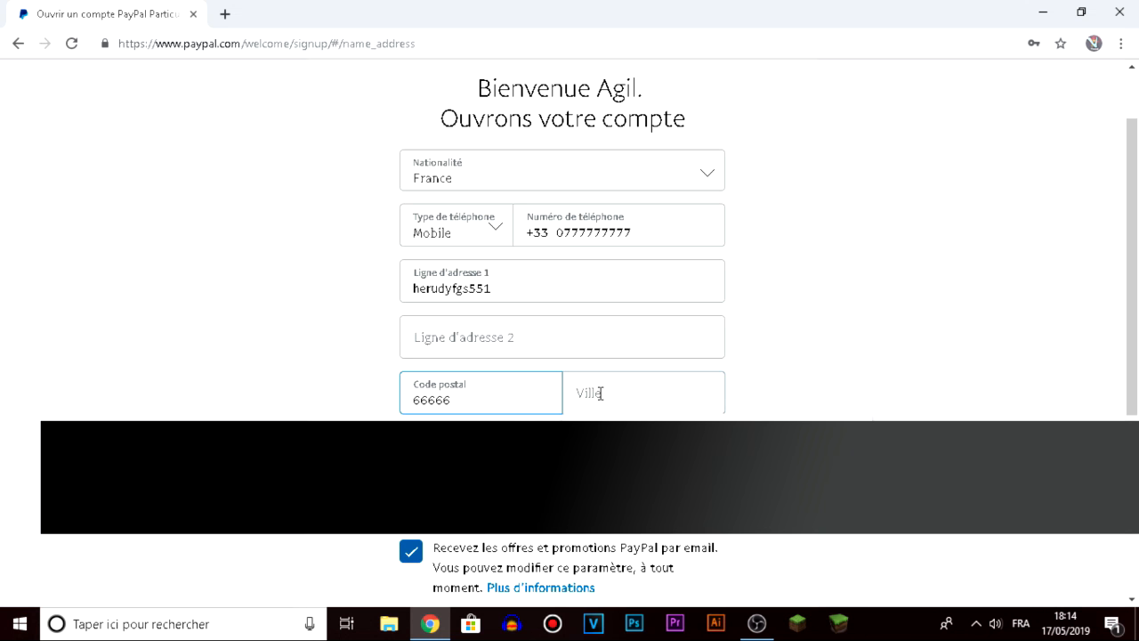
{"action": "left_click", "coordinate": [601, 393]}
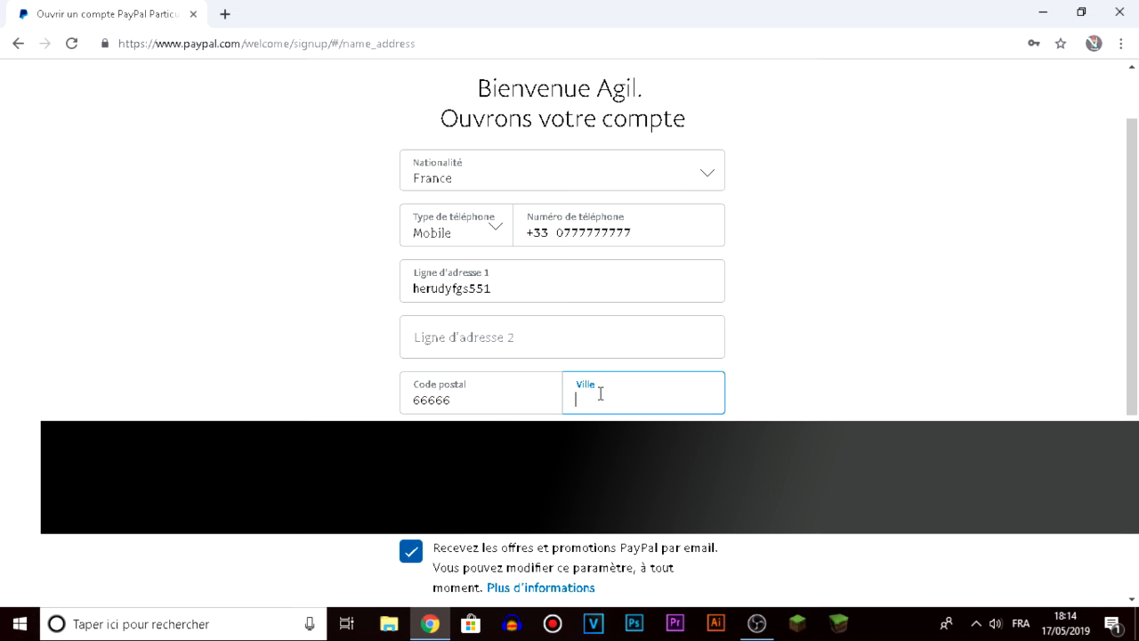
{"action": "type", "text": "alouli"}
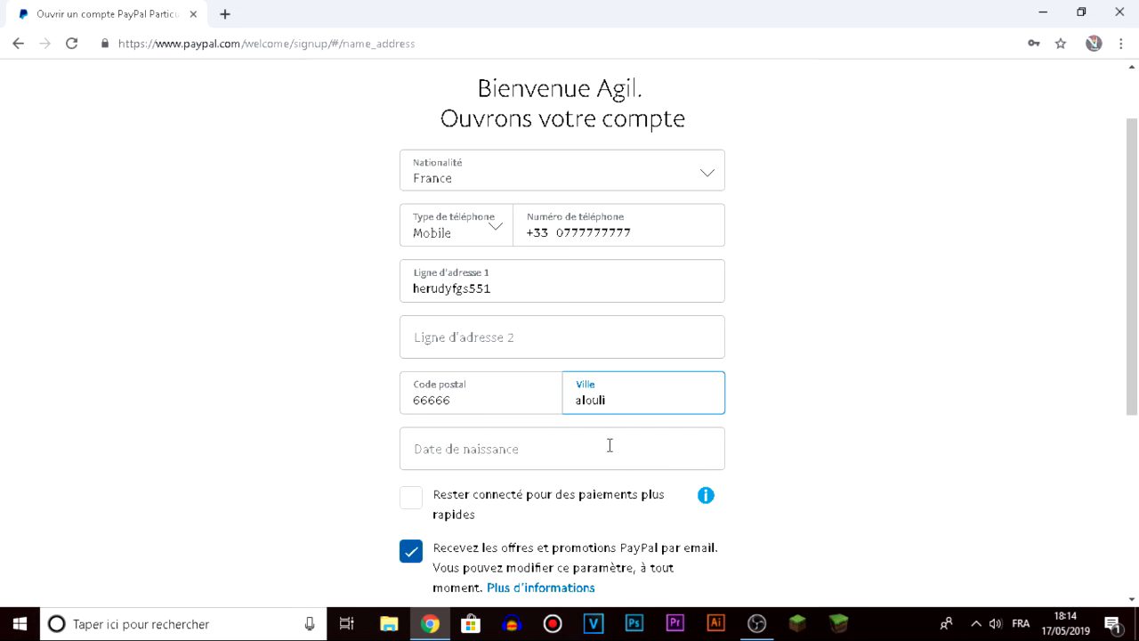
{"action": "type", "text": "aj"}
{"action": "left_click", "coordinate": [610, 442]}
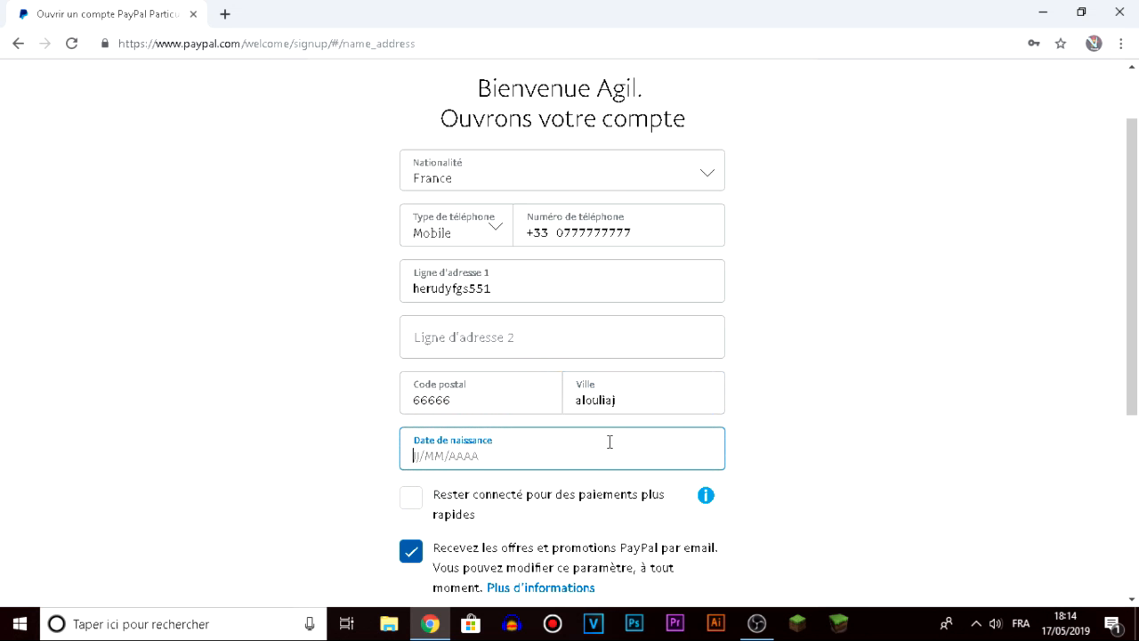
Enter a 1950 birth date with month 14 and submit, triggering the invalid-date error.
{"action": "type", "text": "18/14/"}
{"action": "type", "text": "19"}
{"action": "scroll", "coordinate": [583, 529], "scroll_direction": "down", "scroll_amount": 3}
{"action": "type", "text": "50"}
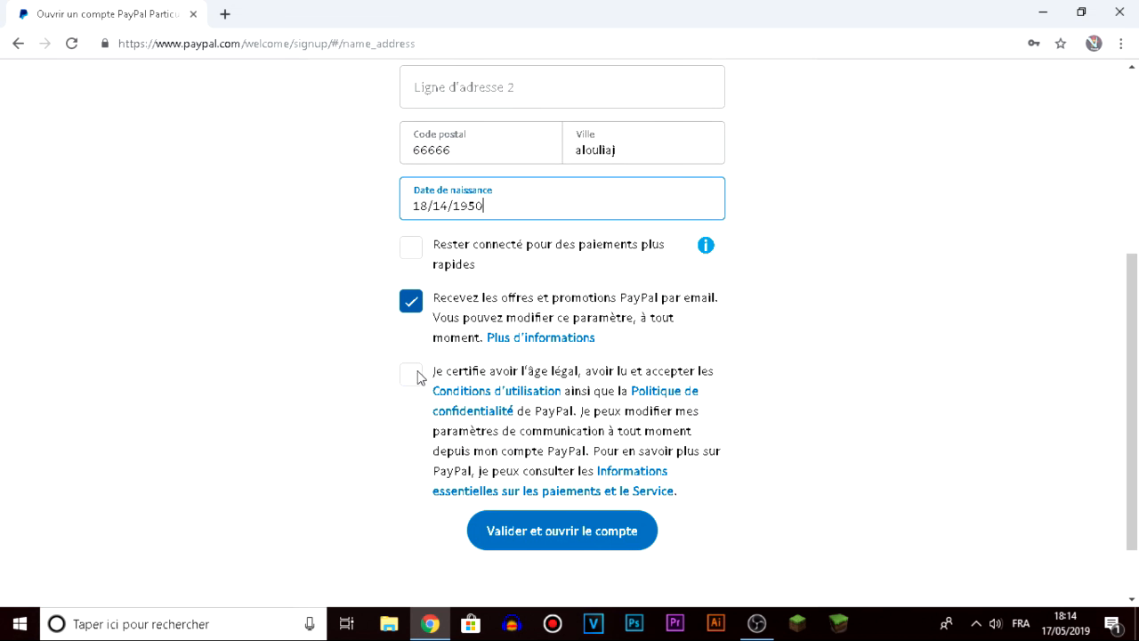
{"action": "key", "text": "Return"}
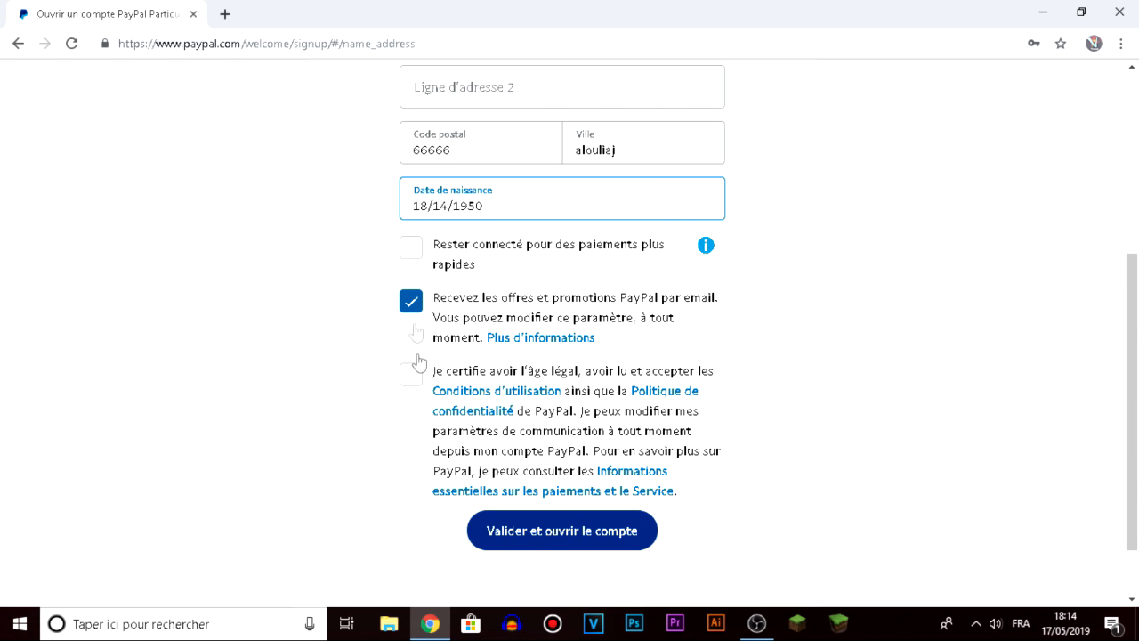
Opt out of e-mail offers, fix the birth month to 11, accept the terms, and submit.
{"action": "left_click", "coordinate": [410, 309]}
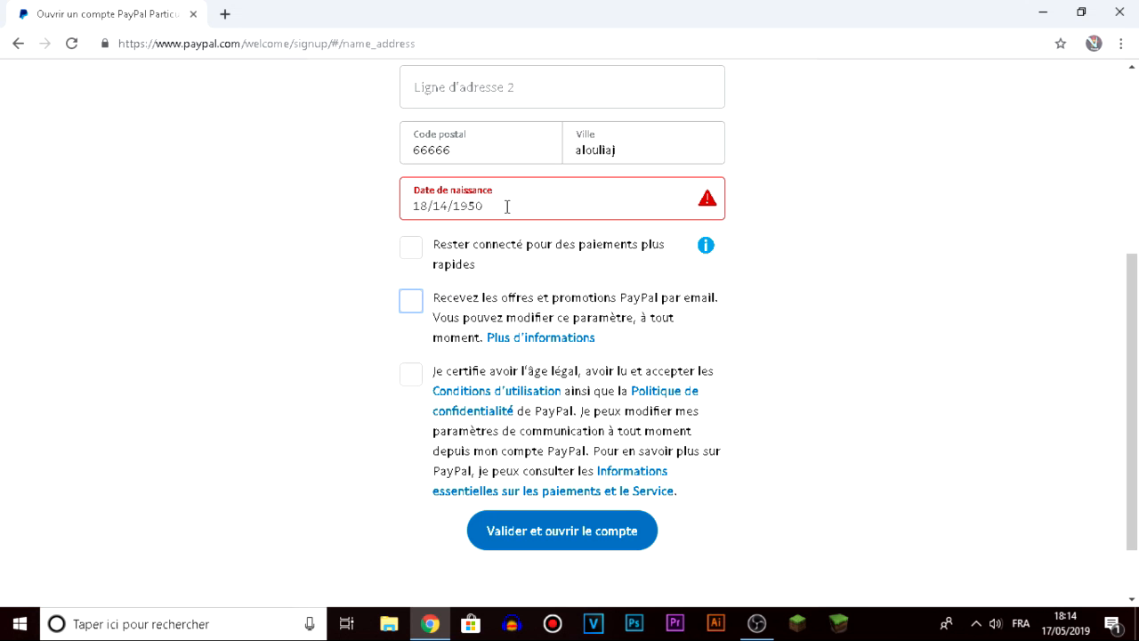
{"action": "left_click", "coordinate": [507, 207]}
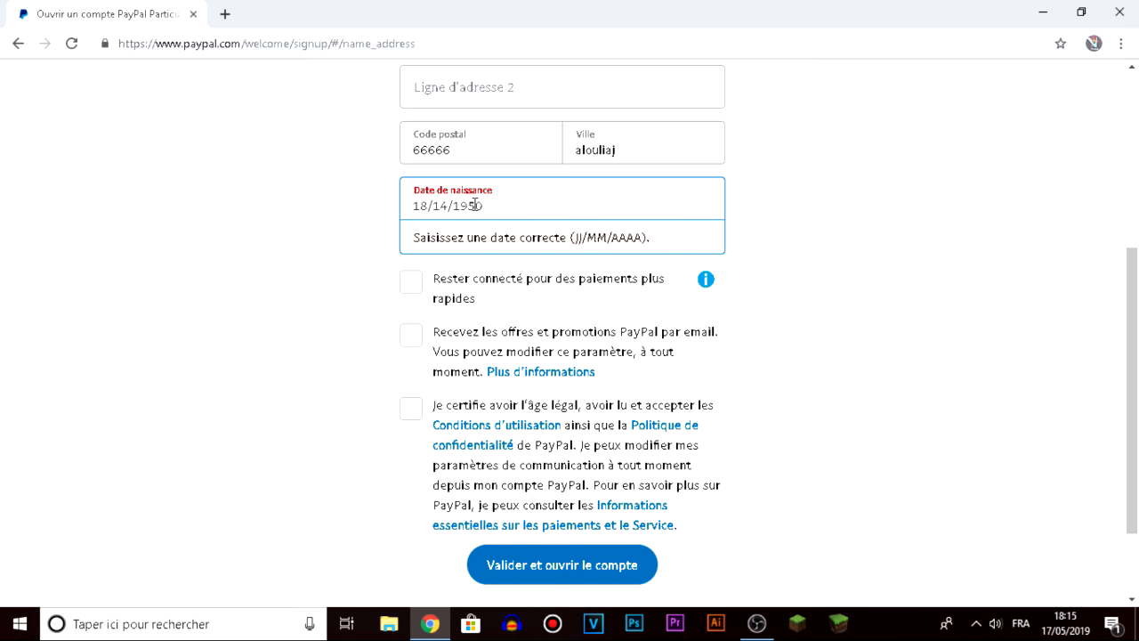
{"action": "left_click", "coordinate": [448, 206]}
{"action": "key", "text": "BackSpace"}
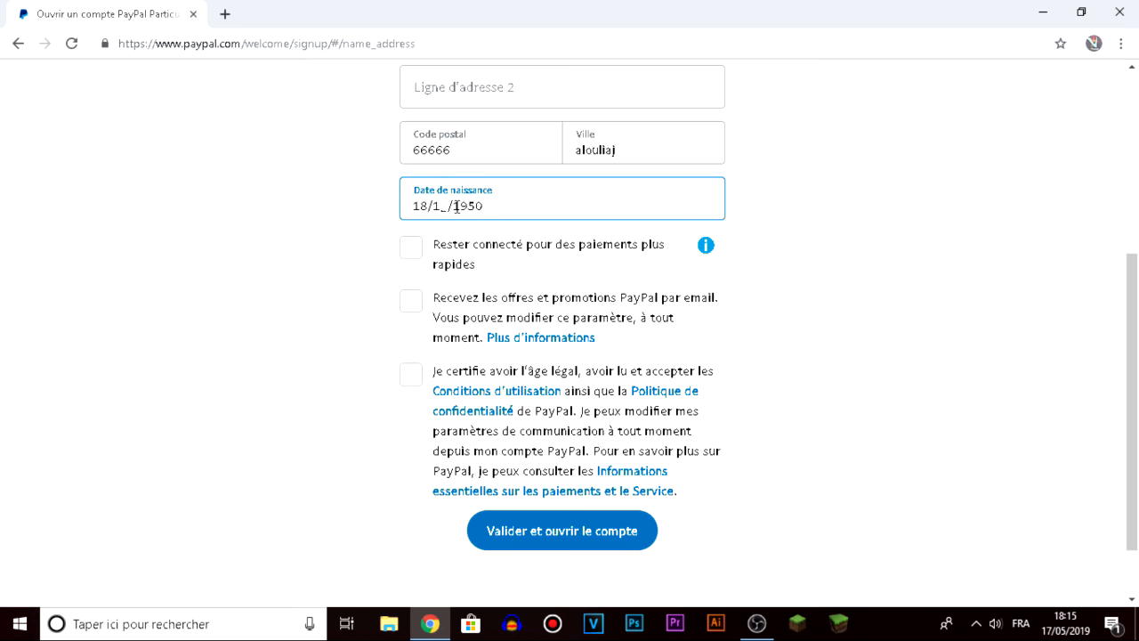
{"action": "type", "text": "1"}
{"action": "left_click", "coordinate": [411, 379]}
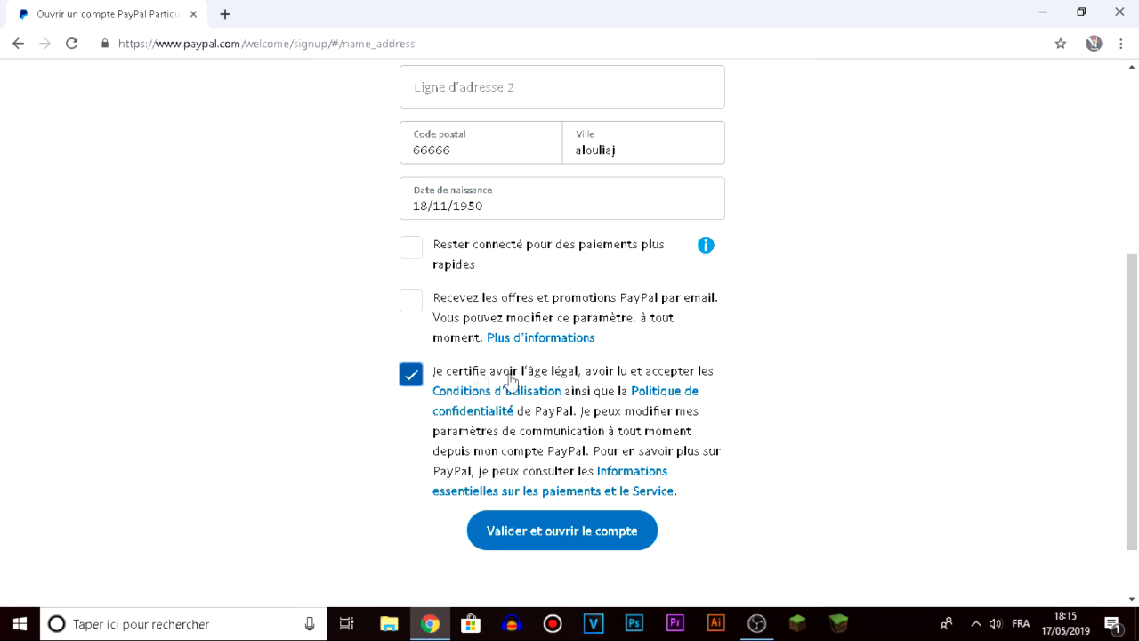
{"action": "left_click", "coordinate": [620, 516]}
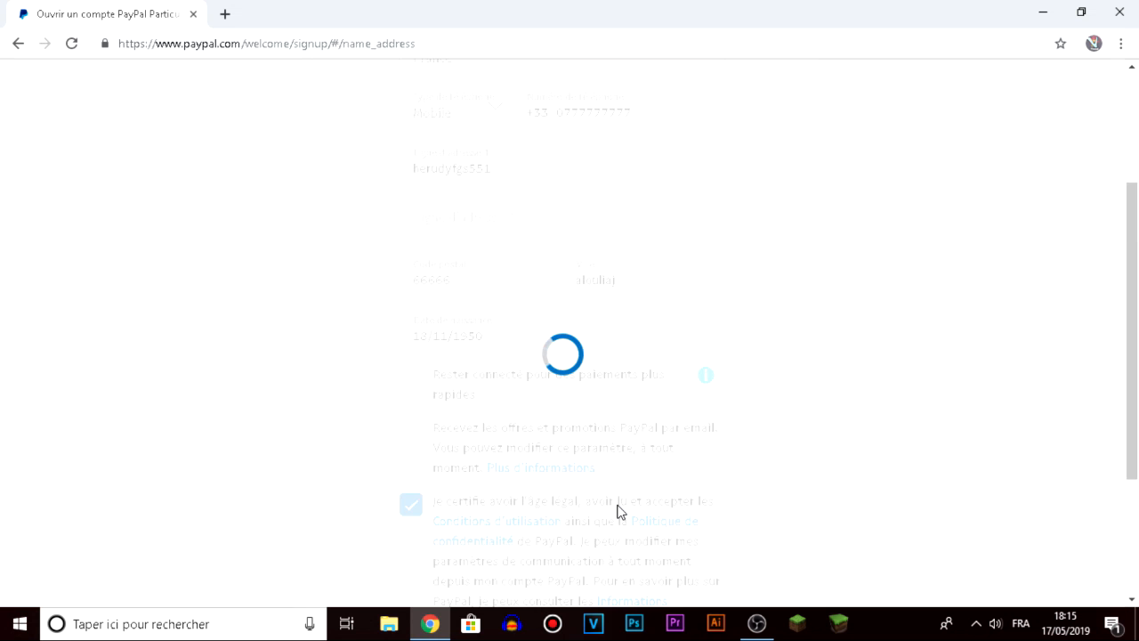
Scroll down and back up through the 'Vous avez ouvert un compte' confirmation page.
{"action": "scroll", "coordinate": [689, 526], "scroll_direction": "down", "scroll_amount": 3}
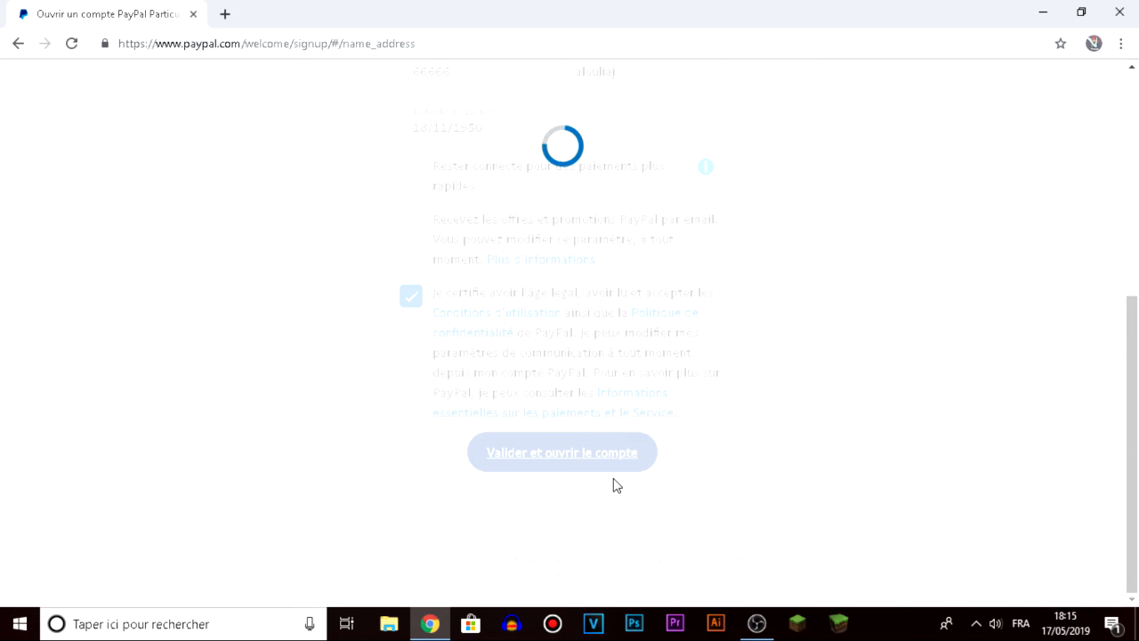
{"action": "scroll", "coordinate": [616, 485], "scroll_direction": "up", "scroll_amount": 4}
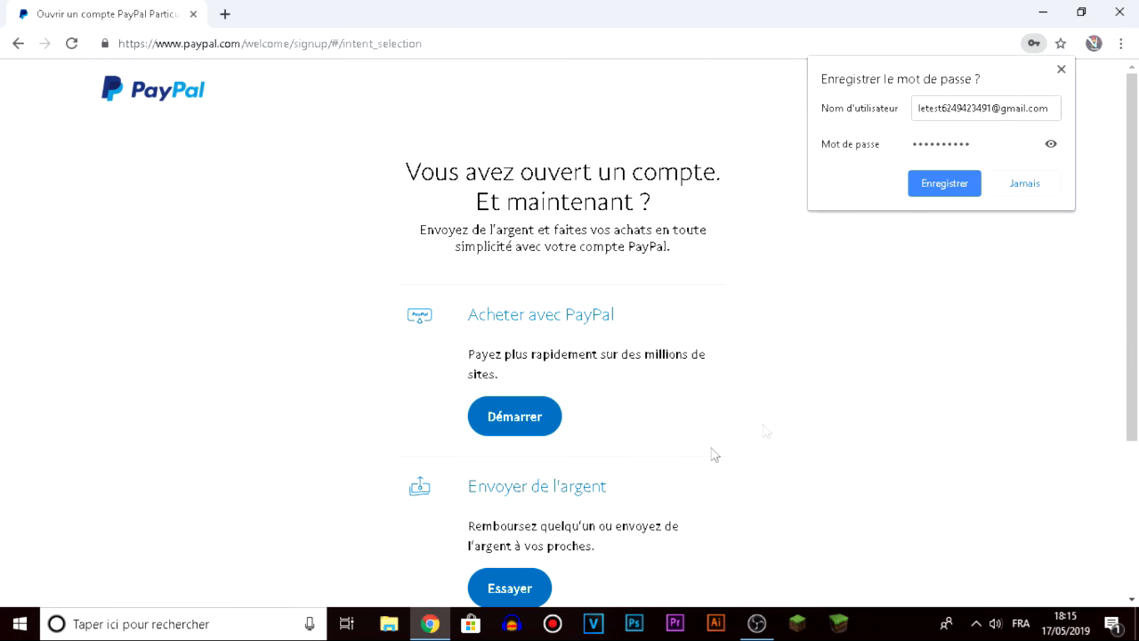
Dismiss Chrome's save-password prompt and scroll through the new account's welcome page.
{"action": "left_click", "coordinate": [1059, 68]}
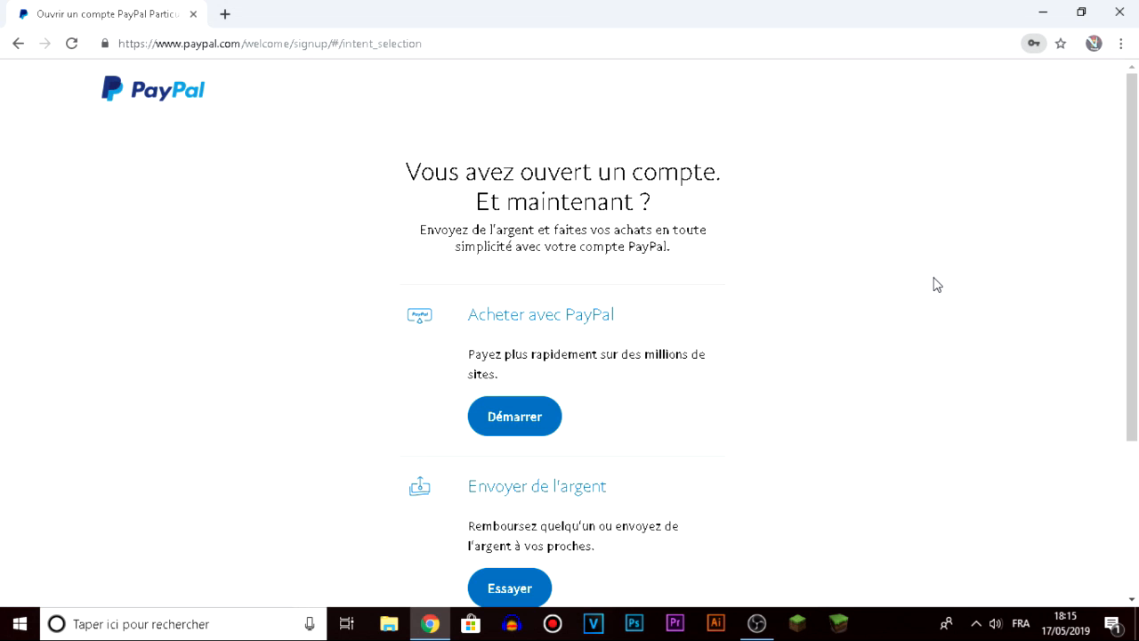
{"action": "scroll", "coordinate": [937, 285], "scroll_direction": "down", "scroll_amount": 1}
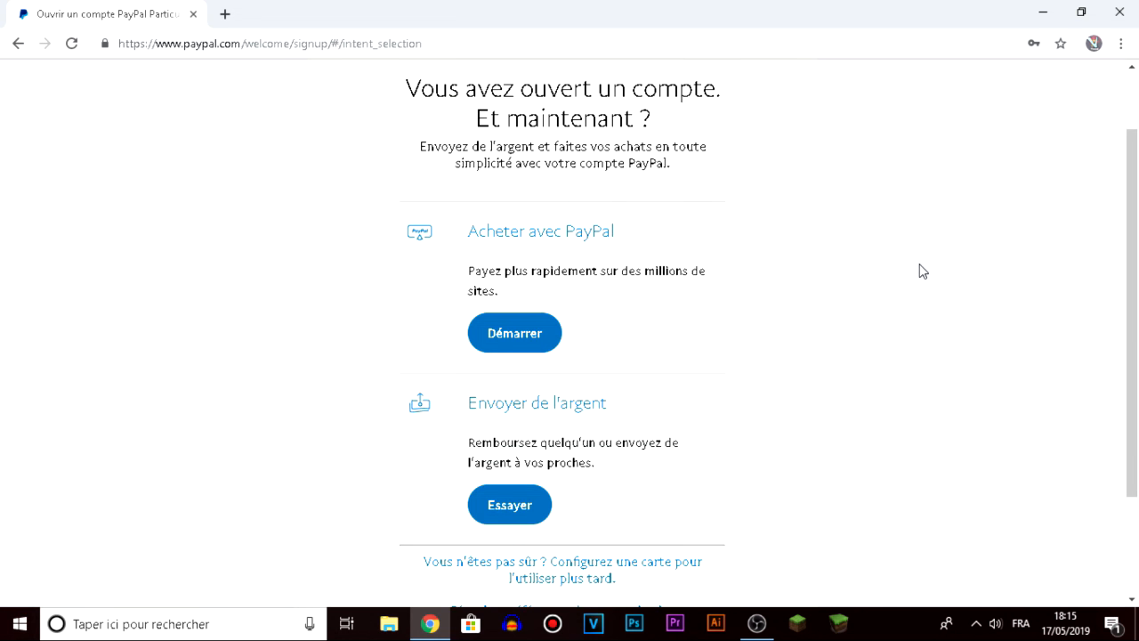
{"action": "scroll", "coordinate": [923, 272], "scroll_direction": "down", "scroll_amount": 2}
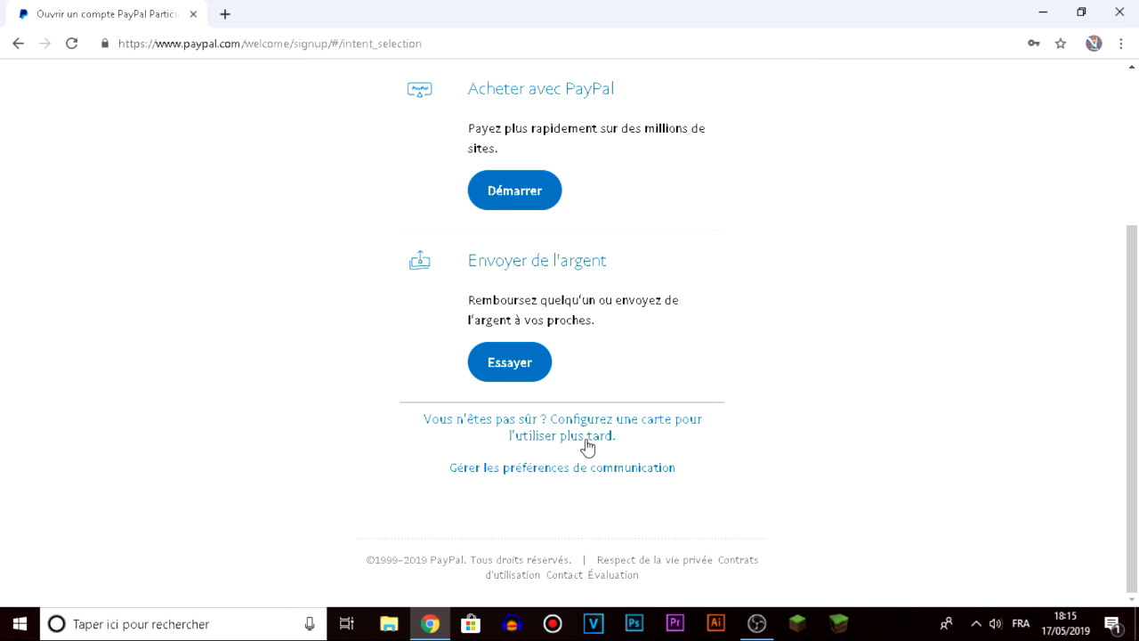
{"action": "scroll", "coordinate": [587, 447], "scroll_direction": "up", "scroll_amount": 3}
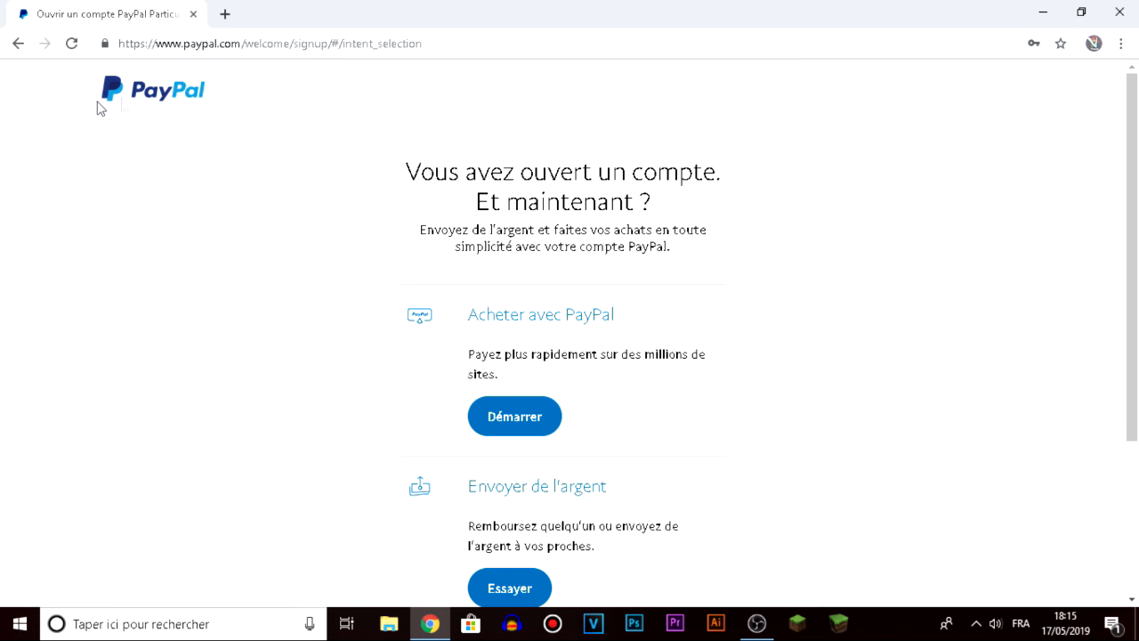
Go to the account summary via the PayPal logo and scroll through its setup prompts.
{"action": "left_click", "coordinate": [151, 96]}
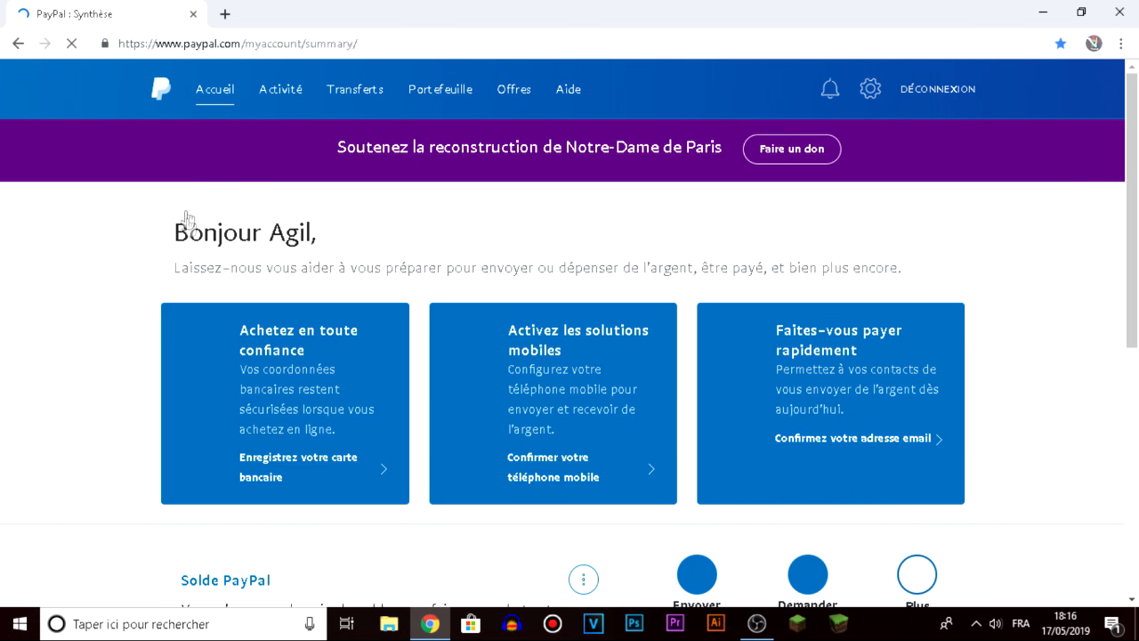
{"action": "scroll", "coordinate": [223, 285], "scroll_direction": "down", "scroll_amount": 3}
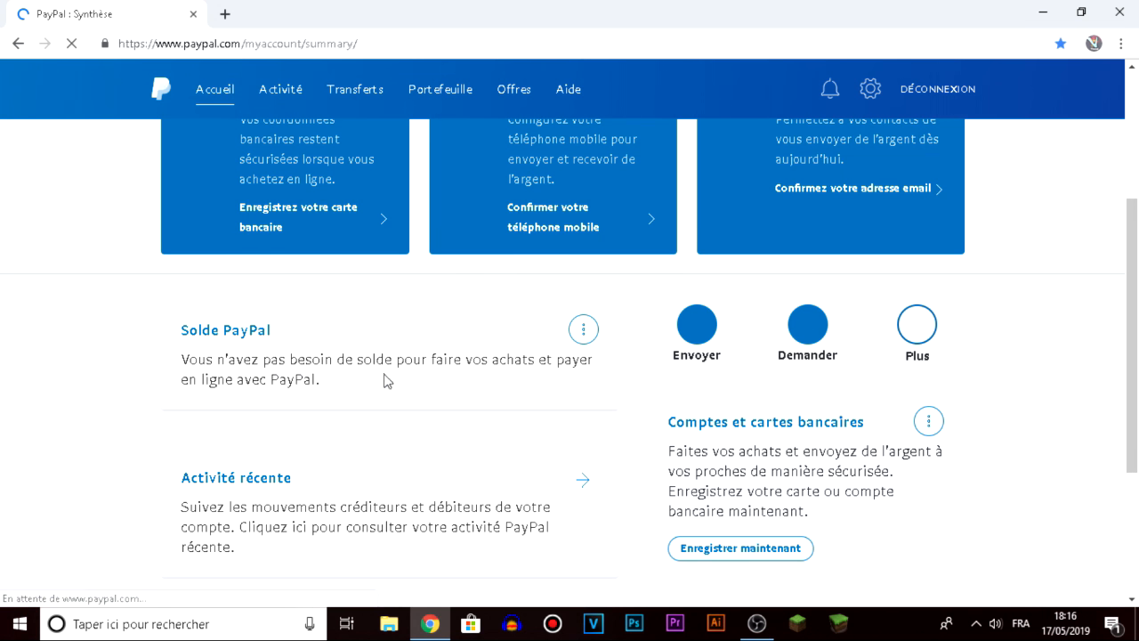
{"action": "scroll", "coordinate": [401, 359], "scroll_direction": "up", "scroll_amount": 3}
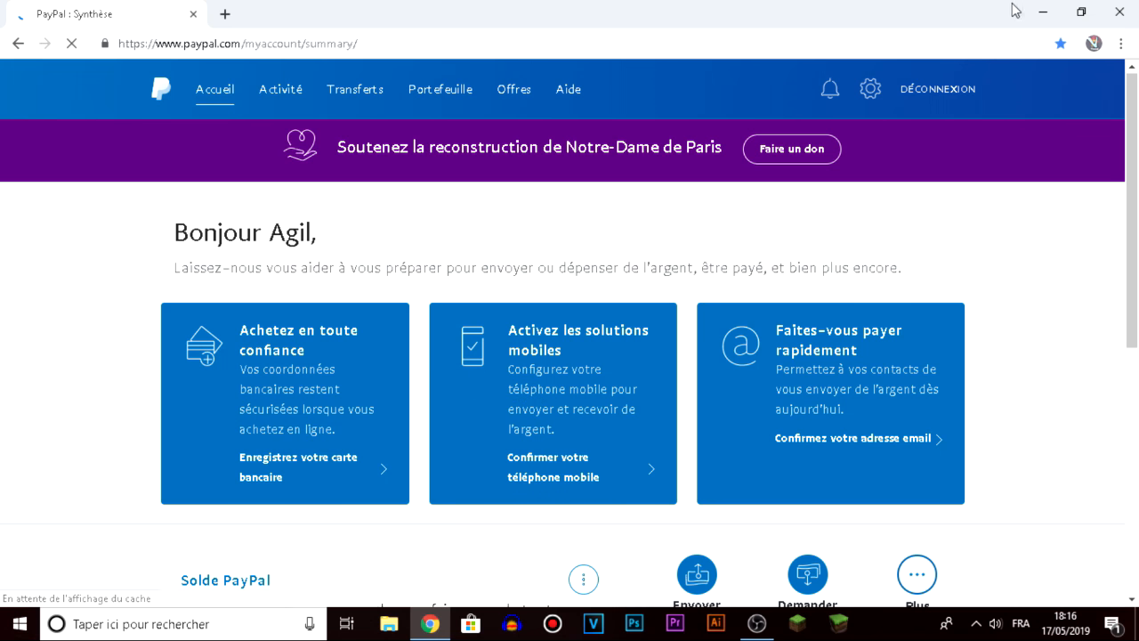
Minimise the Chrome window to show the Windows desktop.
{"action": "left_click", "coordinate": [1044, 12]}
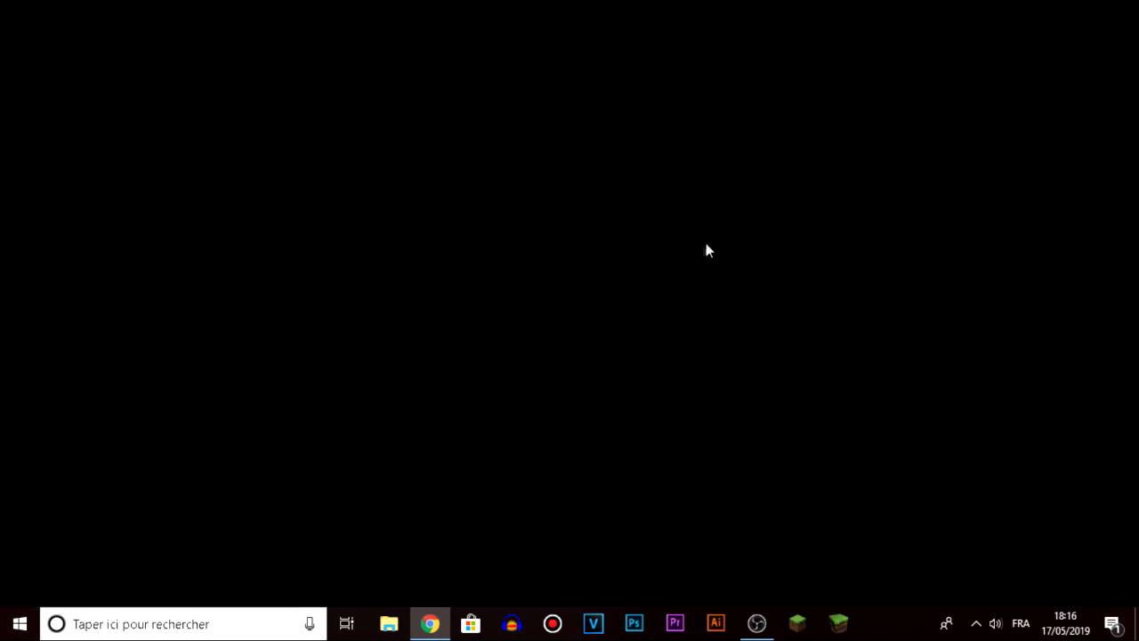